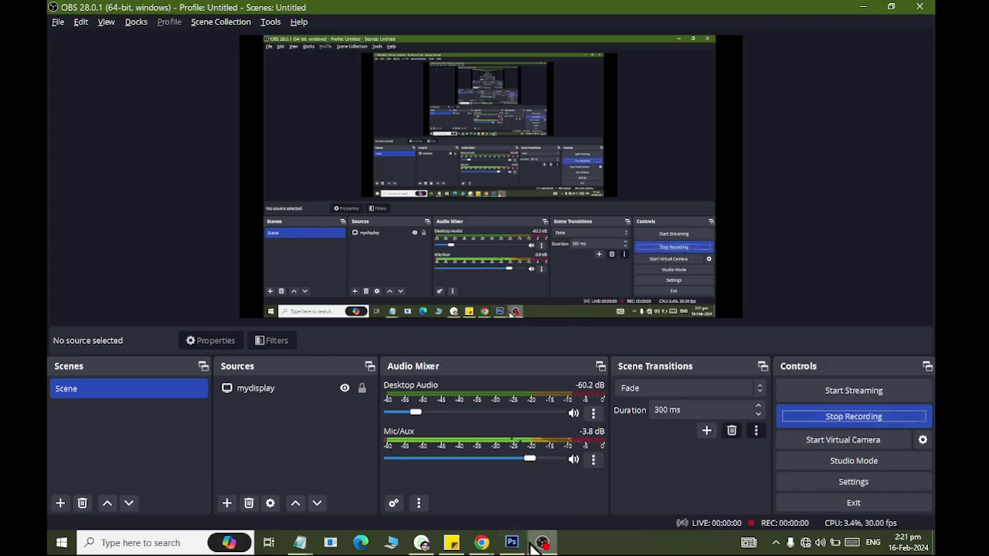
- Bring Photoshop's empty workspace to the front over OBS Studio
left_click(511, 542)
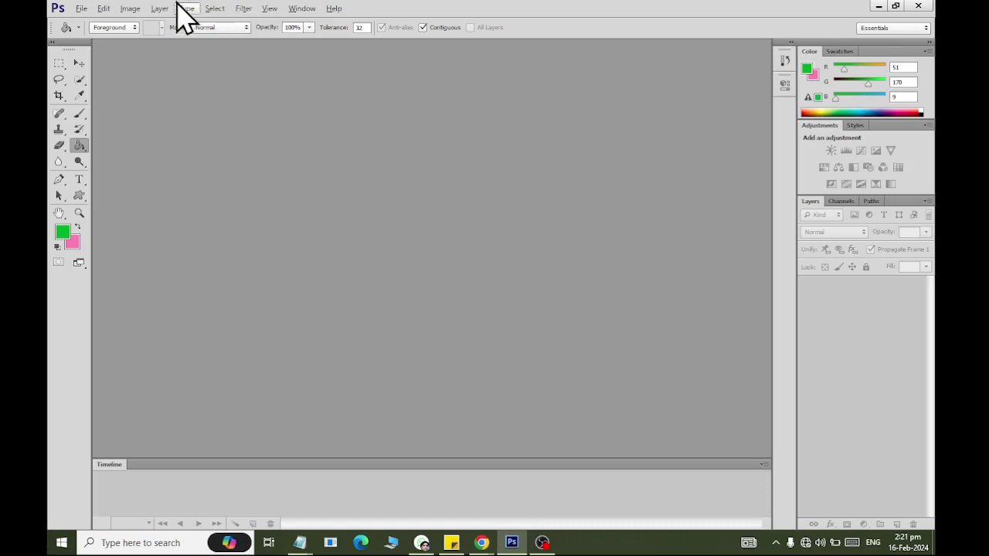
- Create a new Web-preset document, 1152 × 864 pixels at 100 ppi resolution
left_click(81, 9)
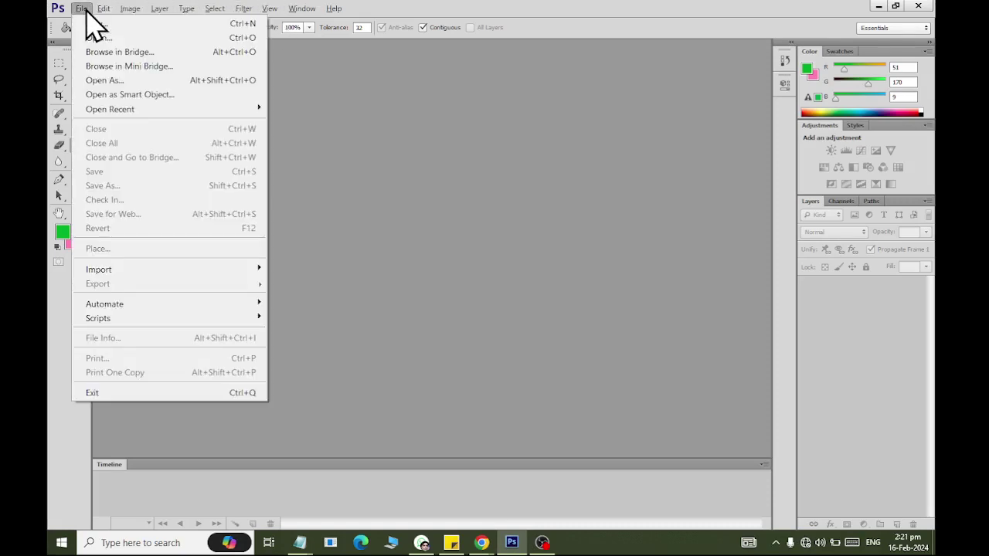
left_click(94, 25)
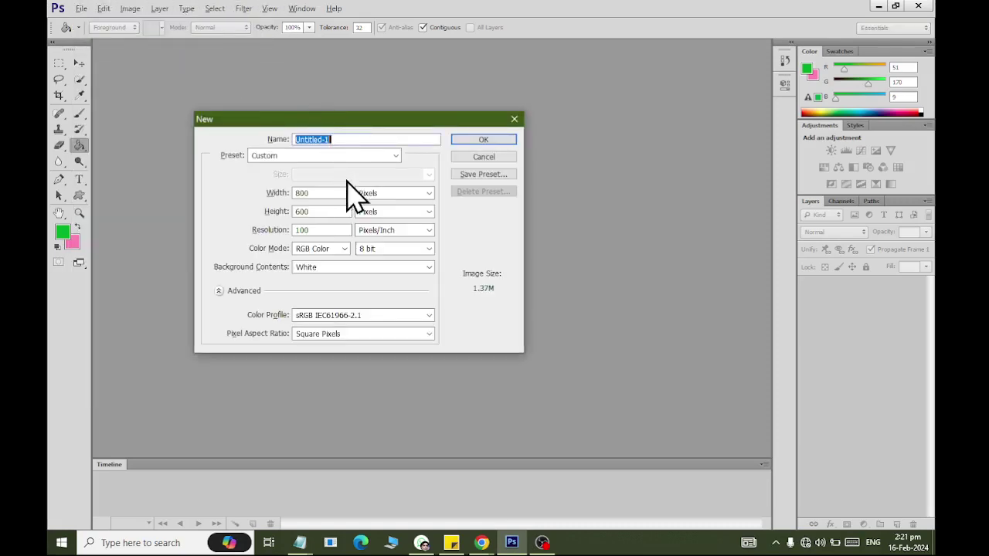
left_click(360, 155)
left_click(368, 240)
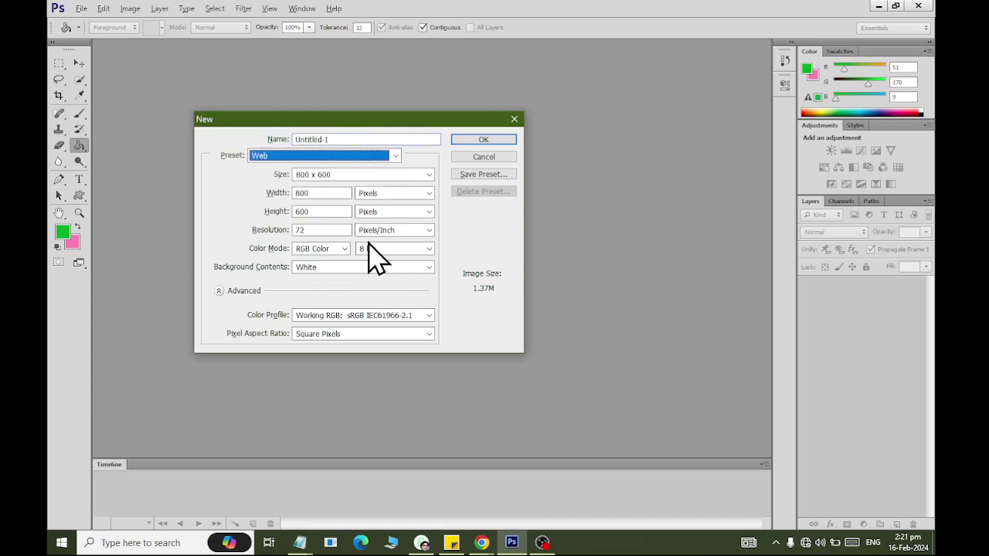
left_click(383, 174)
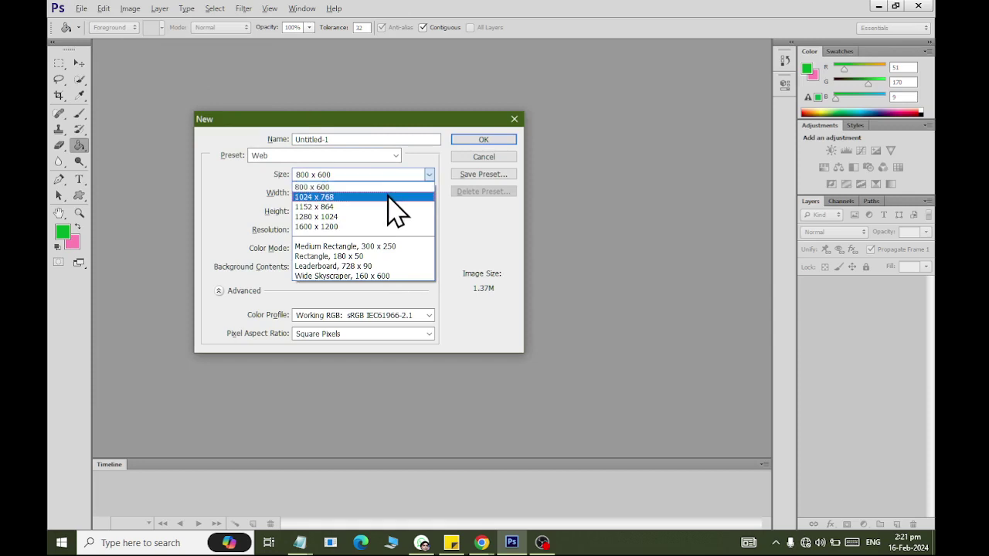
left_click(389, 207)
double_click(298, 230)
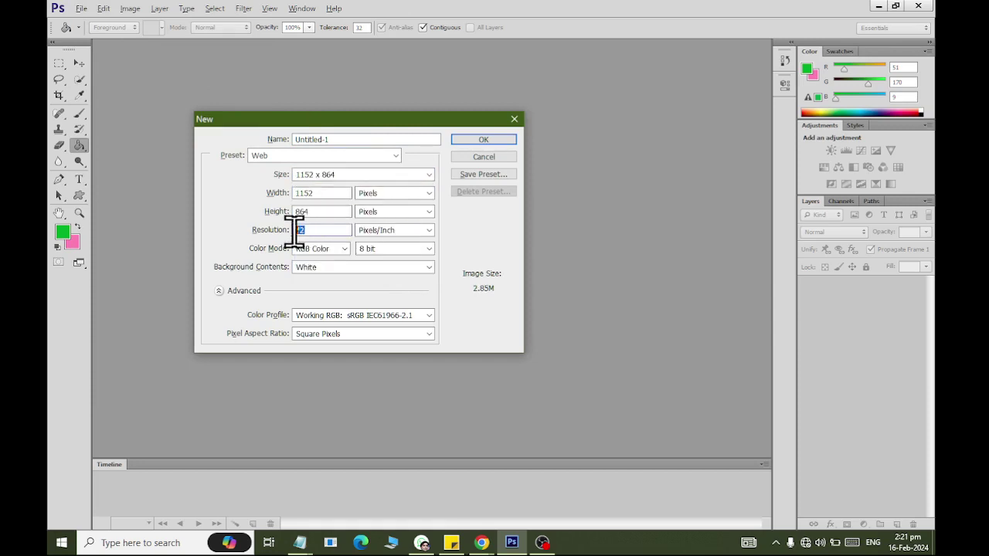
type("100")
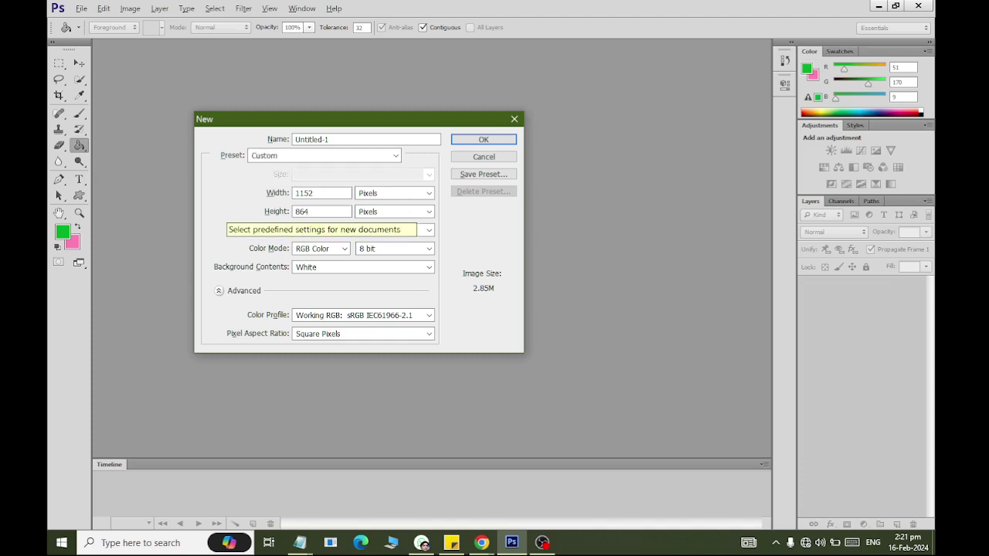
left_click(484, 141)
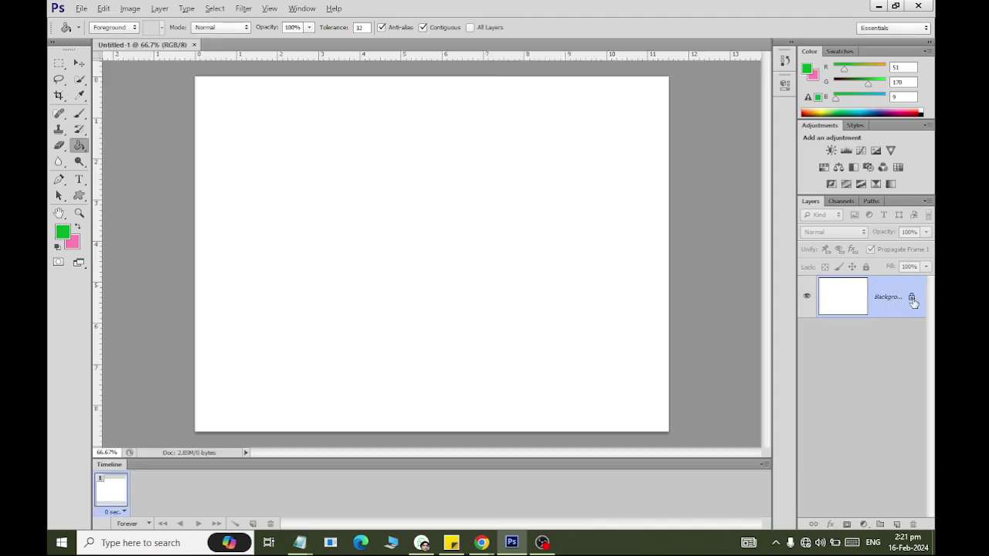
- Convert the locked Background into an editable Layer 0
double_click(912, 299)
left_click(641, 173)
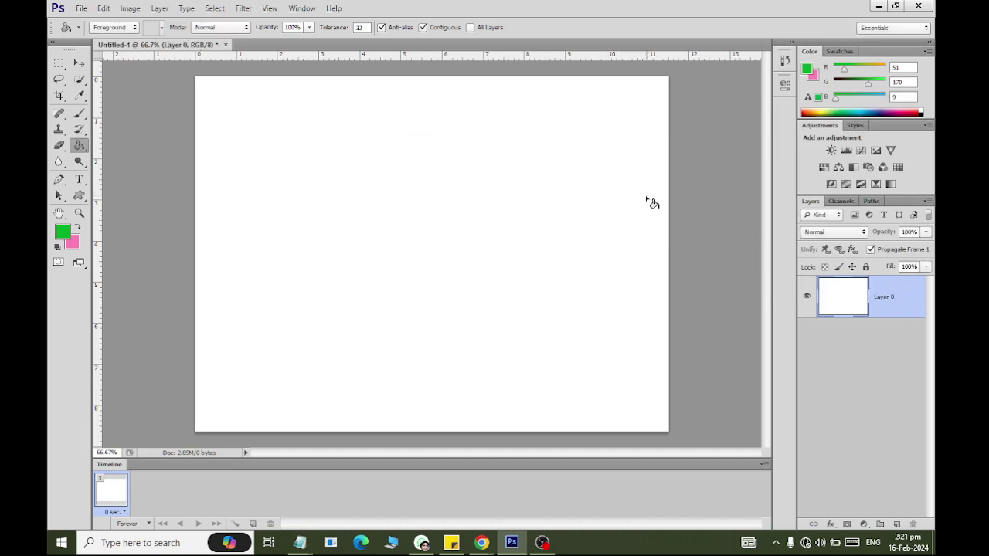
left_click(79, 62)
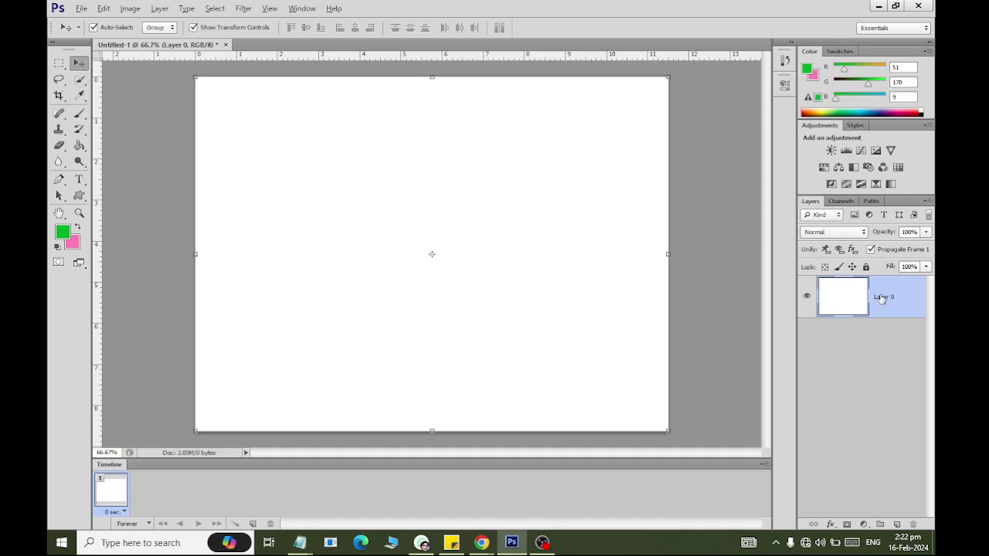
- Paint Bucket fill the canvas with a bright green foreground colour
left_click(79, 145)
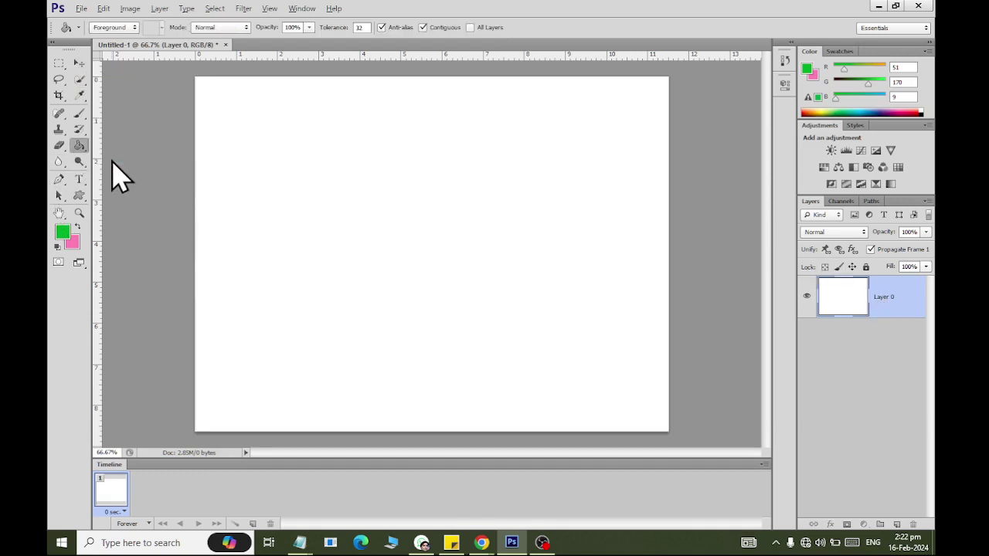
left_click(63, 233)
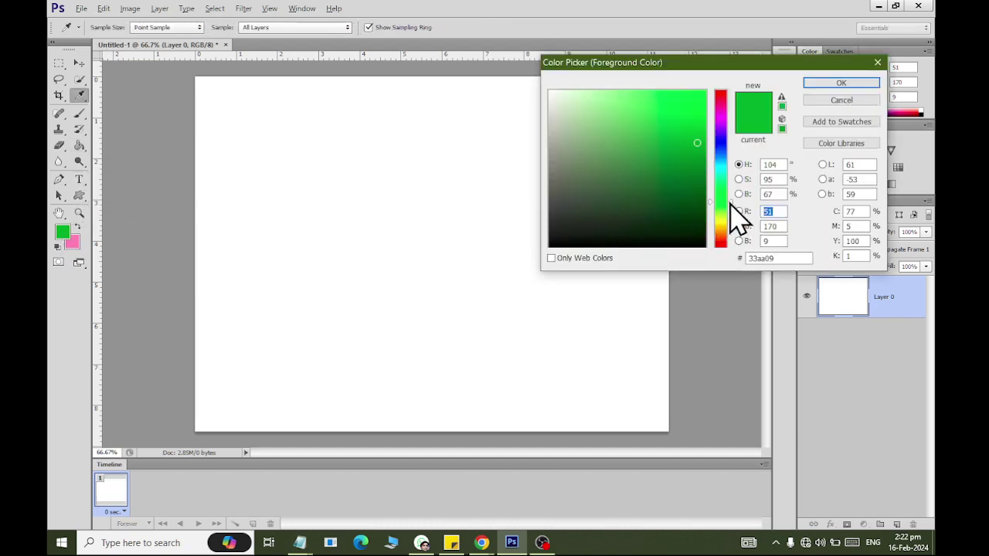
mouse_move(731, 205)
left_mouse_down()
mouse_move(717, 84)
mouse_move(719, 227)
mouse_move(717, 198)
left_mouse_up()
left_click_drag(695, 139, 682, 95)
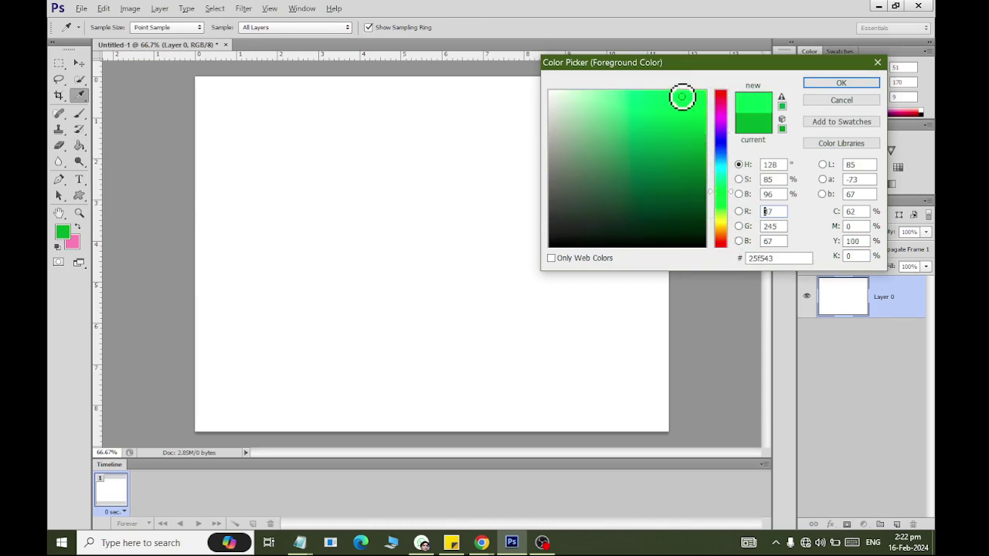
left_click(841, 83)
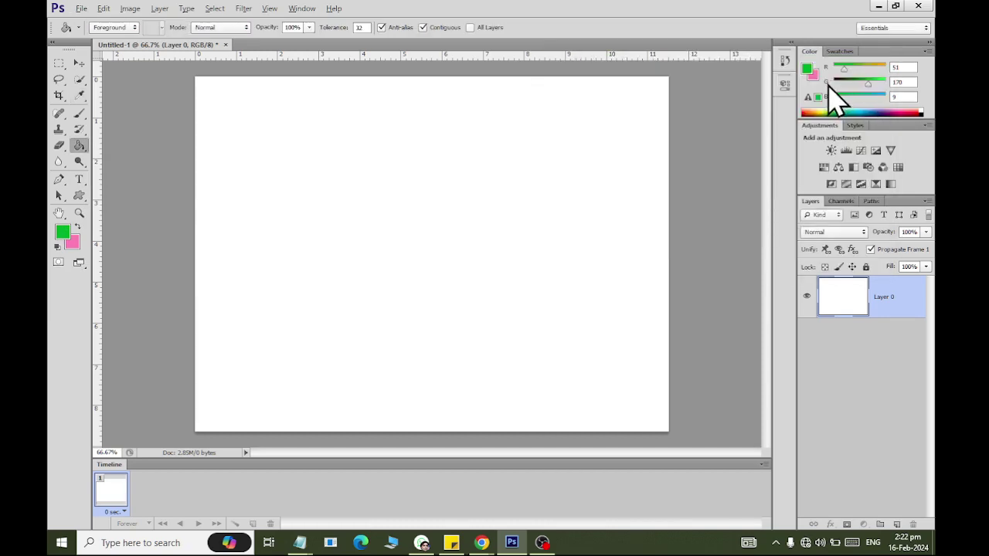
left_click(347, 204)
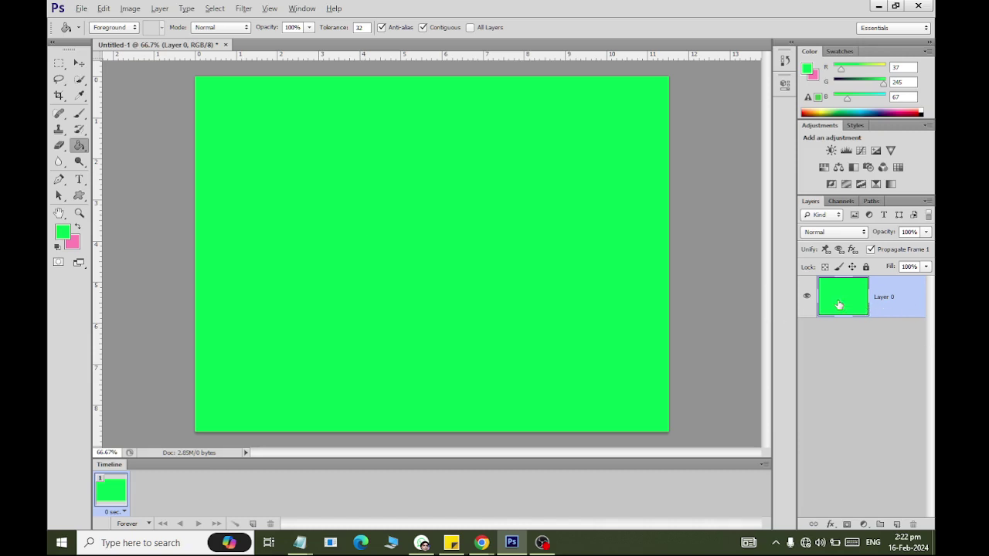
- Refill Layer 0 with yellow and add an empty Layer 1 above it
left_click(61, 232)
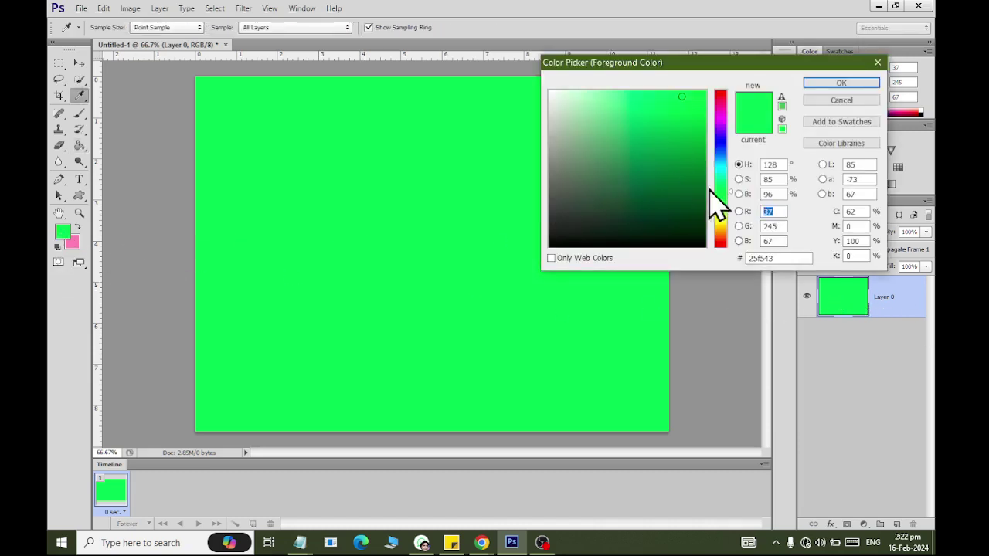
left_click_drag(710, 189, 720, 219)
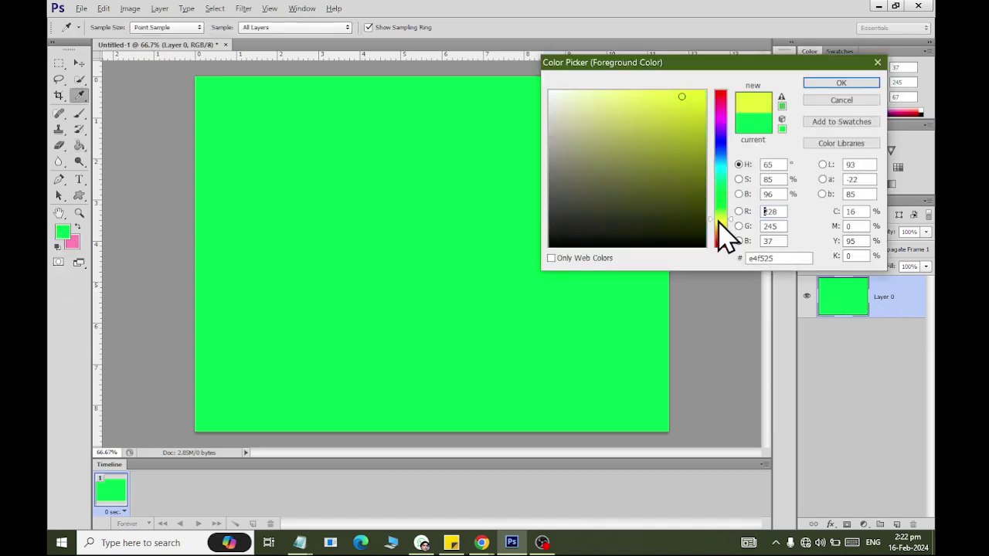
left_click(806, 85)
left_click(557, 220)
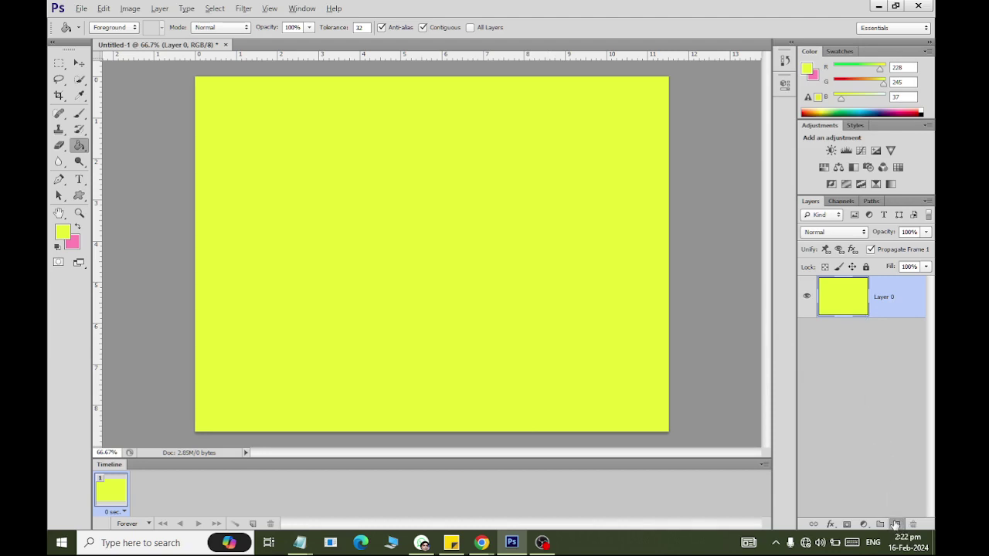
left_click(896, 524)
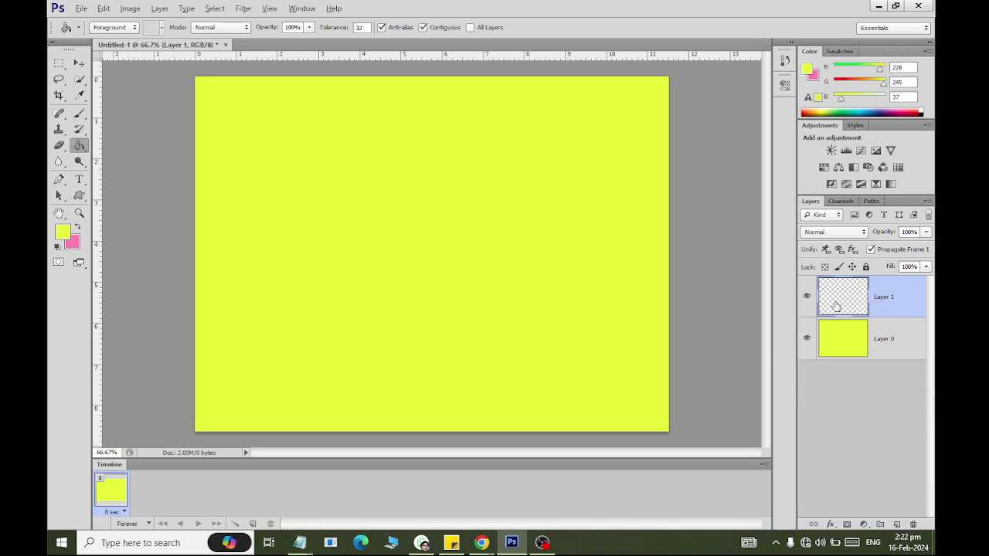
- Fill Layer 1 with blue using the Paint Bucket
left_click(63, 233)
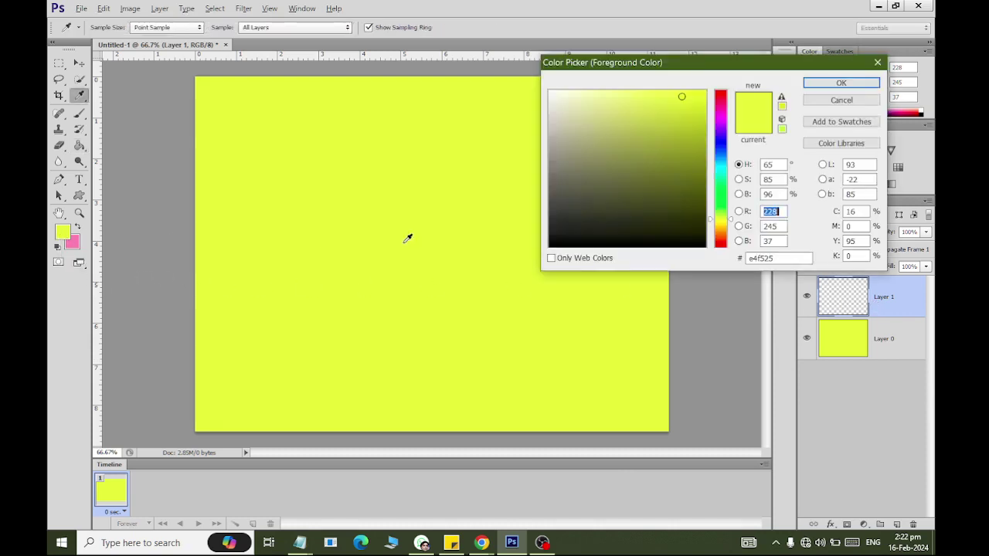
left_click(721, 144)
key("g")
left_click(818, 82)
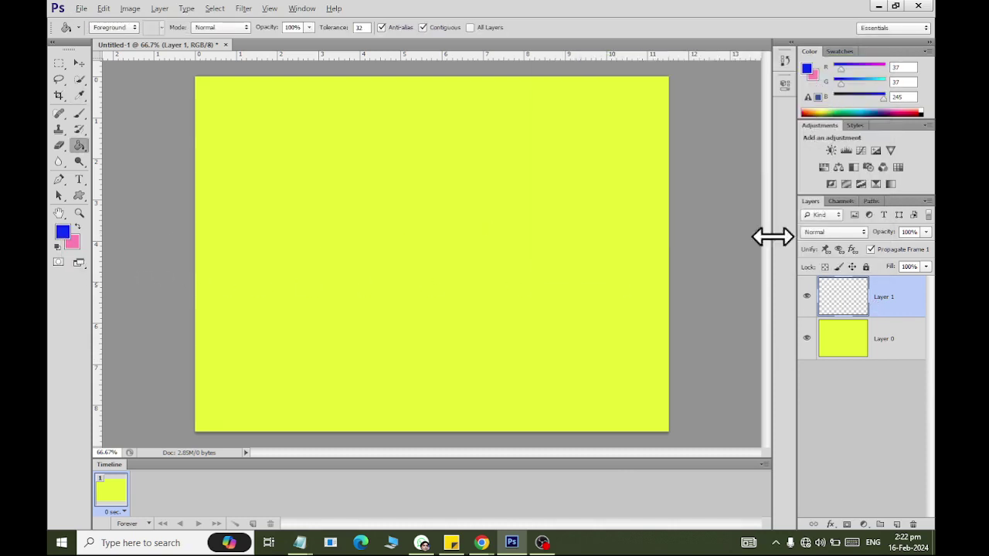
left_click(401, 303)
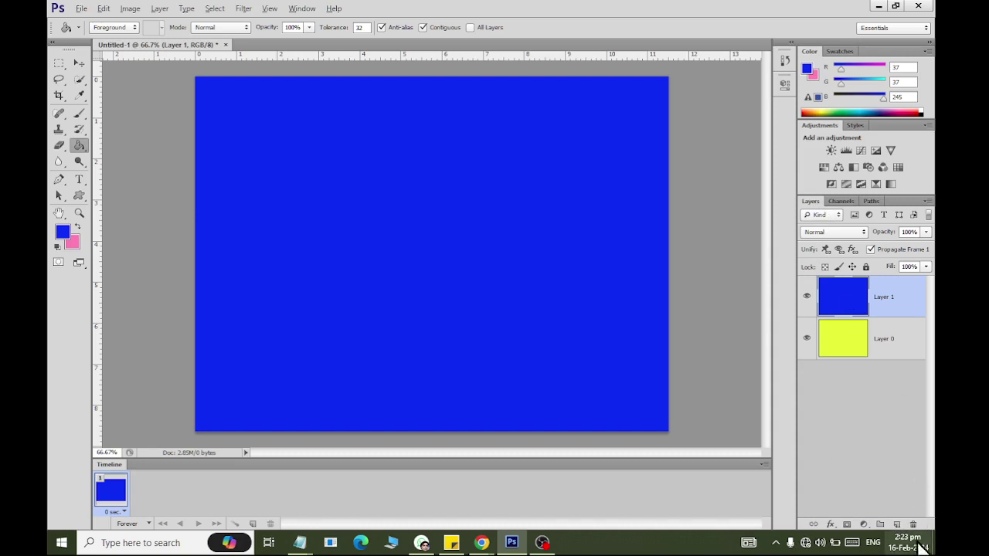
- Add Layer 2 and fill it with magenta
left_click(896, 525)
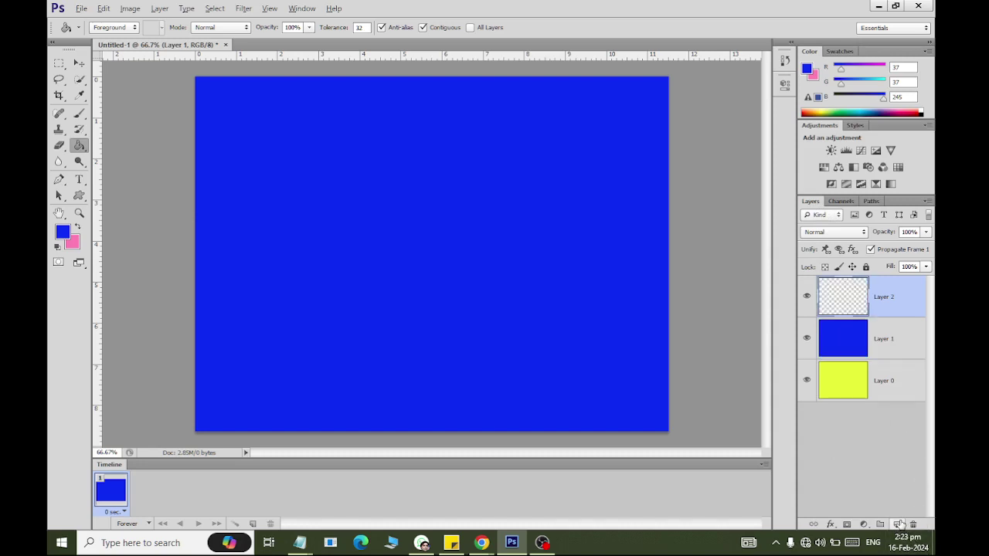
left_click(62, 236)
left_click(726, 108)
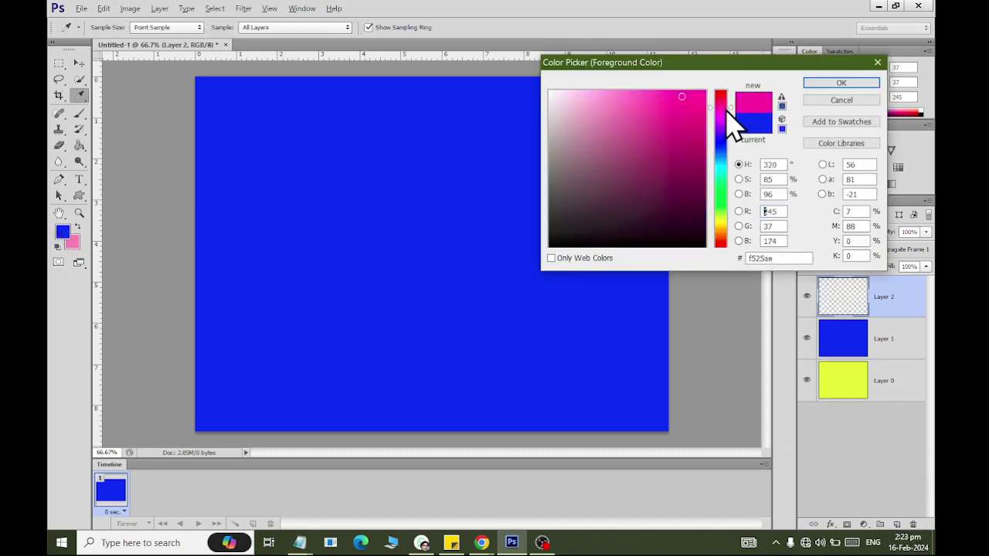
left_click(815, 83)
key("g")
left_click(456, 181)
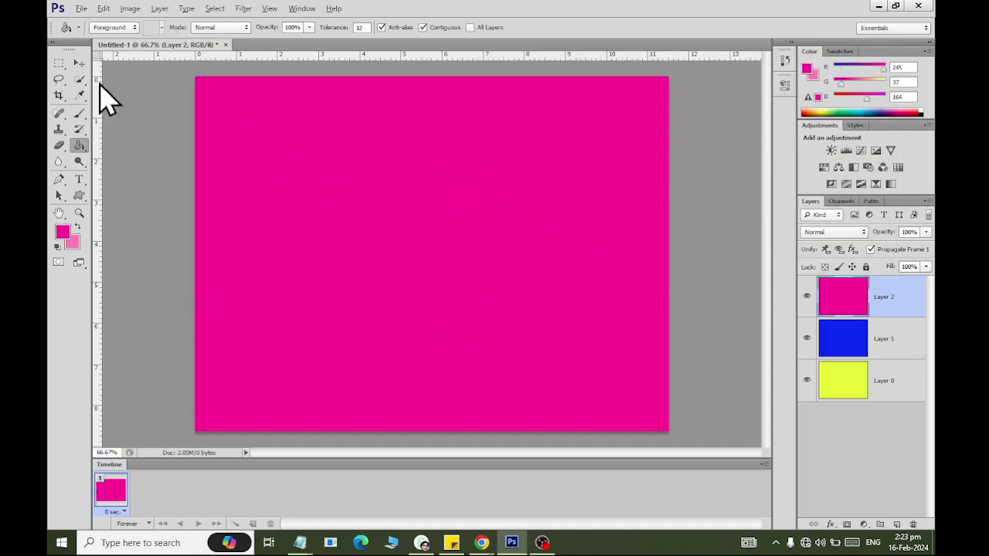
left_click(78, 63)
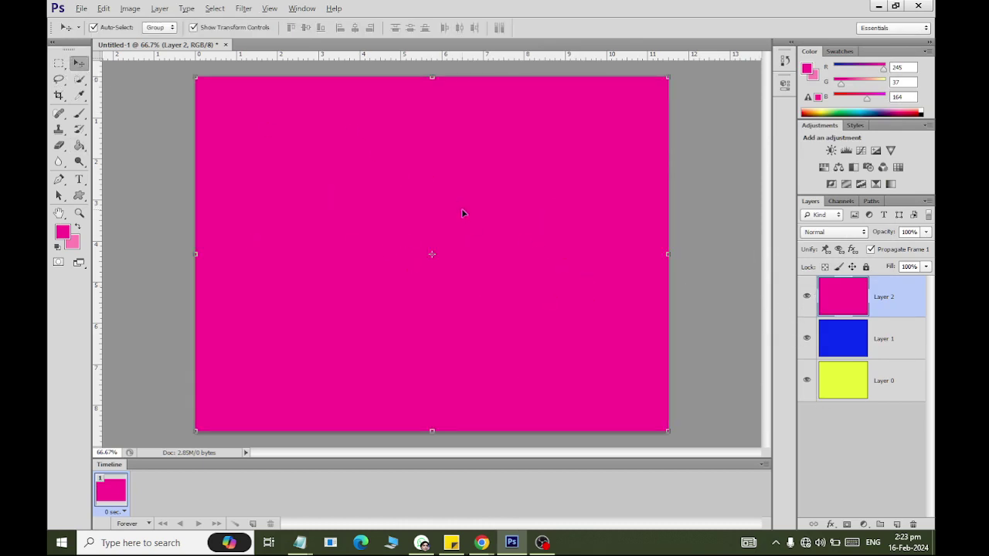
- Reorder the layers to Layer 2, Layer 0, Layer 1 from top to bottom
left_click(885, 351)
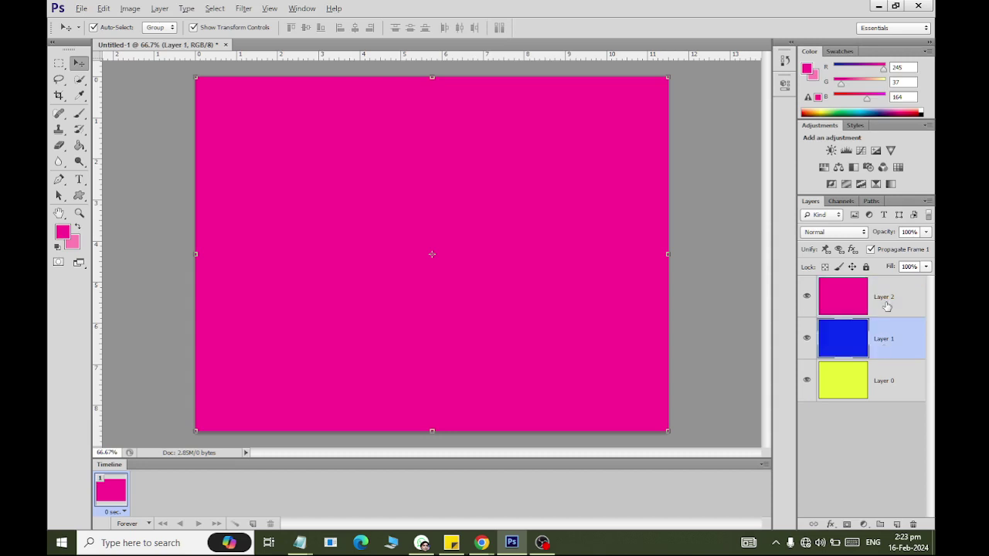
left_click(885, 304)
left_click(885, 343)
left_click(886, 386)
left_click(876, 352)
left_click(879, 297)
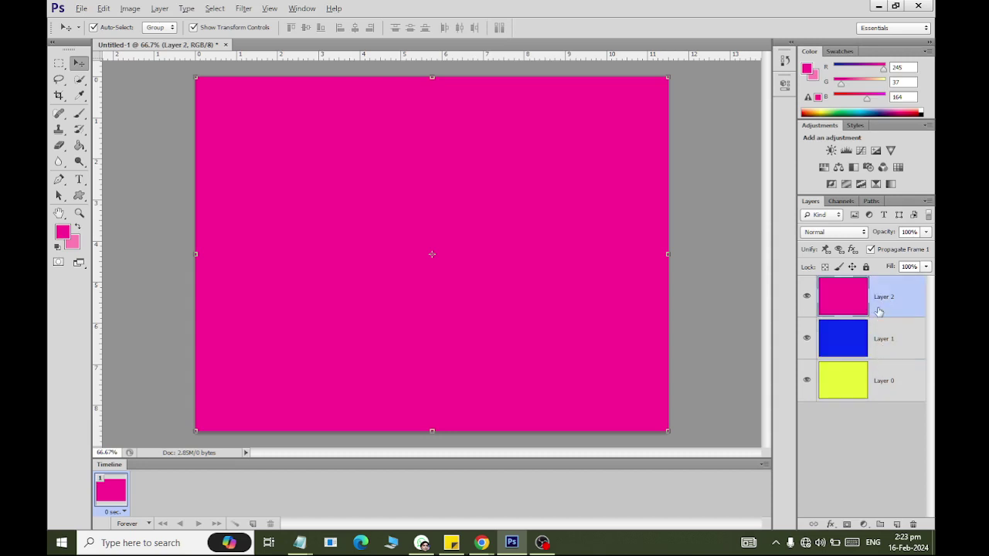
left_click(884, 355)
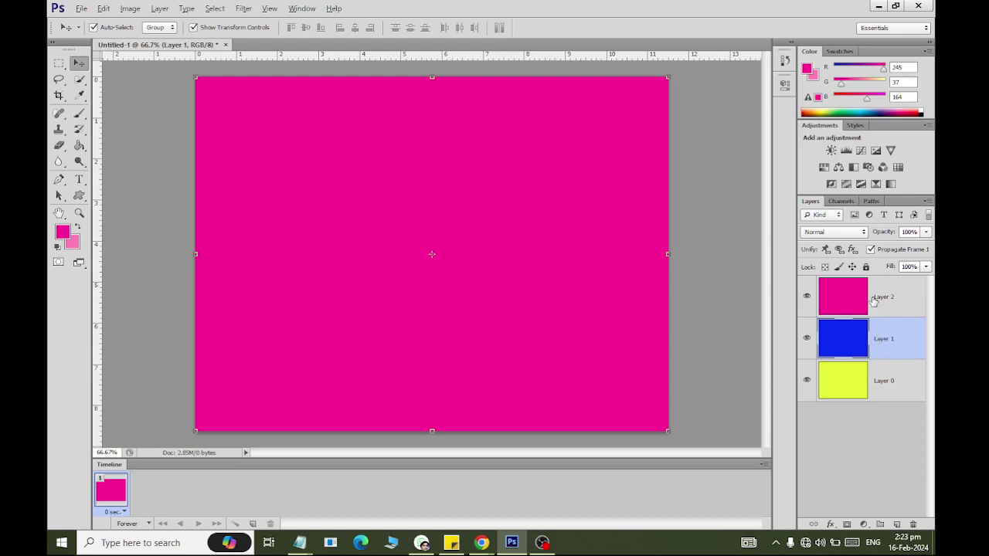
left_click_drag(847, 346, 849, 297)
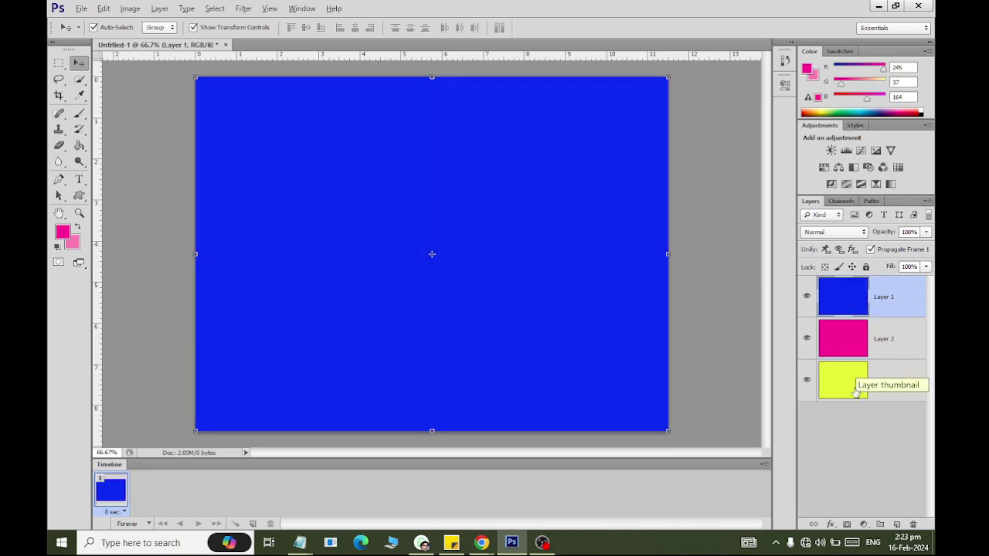
left_click_drag(849, 383, 850, 292)
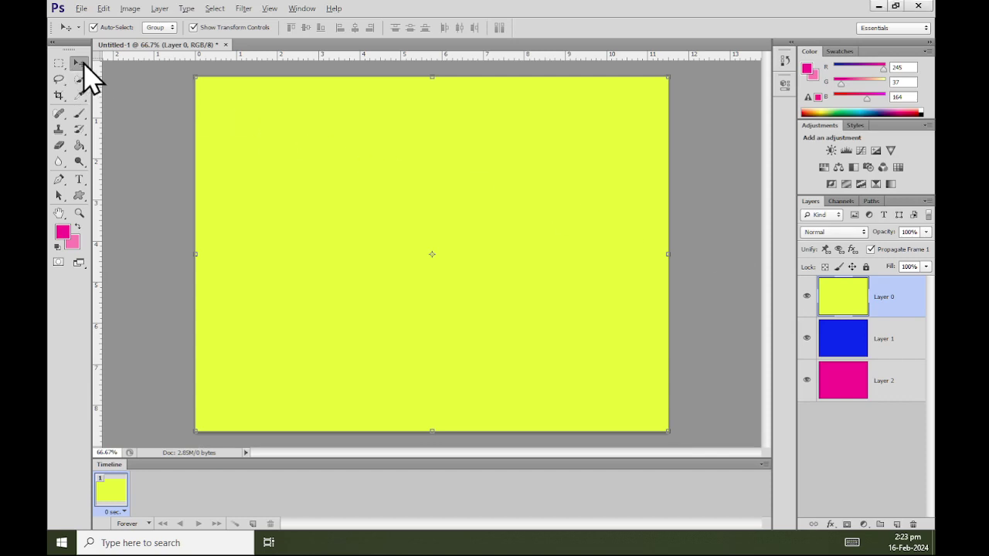
left_click_drag(847, 372, 843, 287)
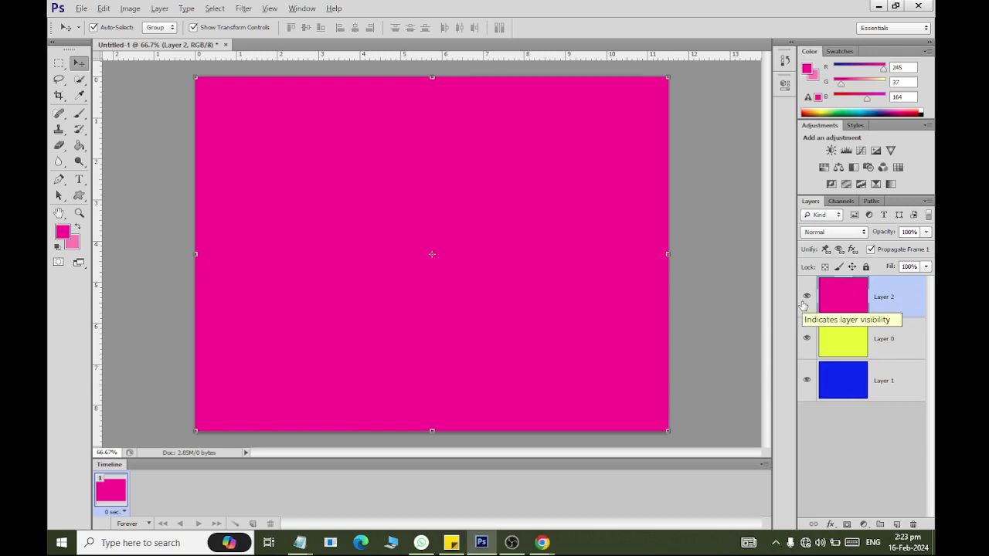
- Hide all three layers by turning off their visibility
left_click(805, 299)
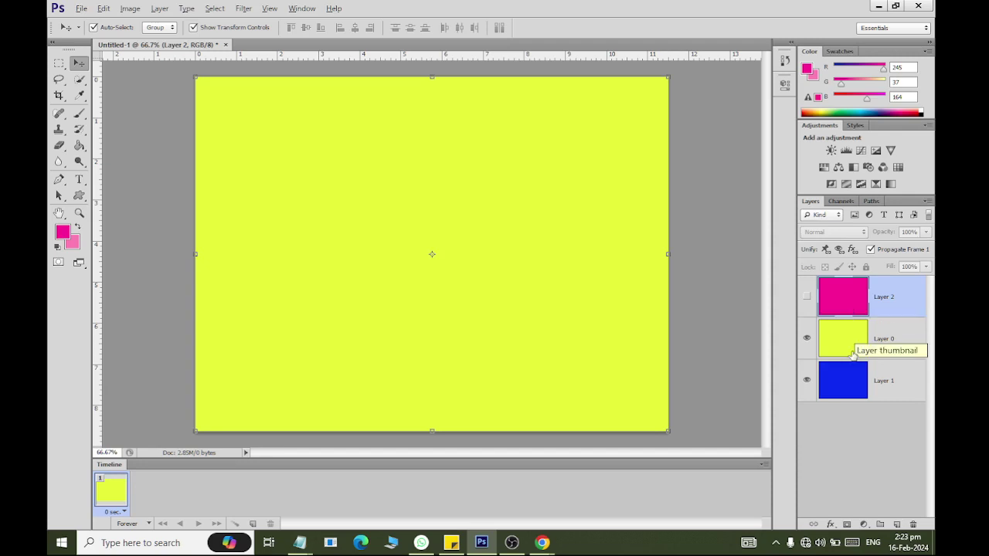
left_click(806, 339)
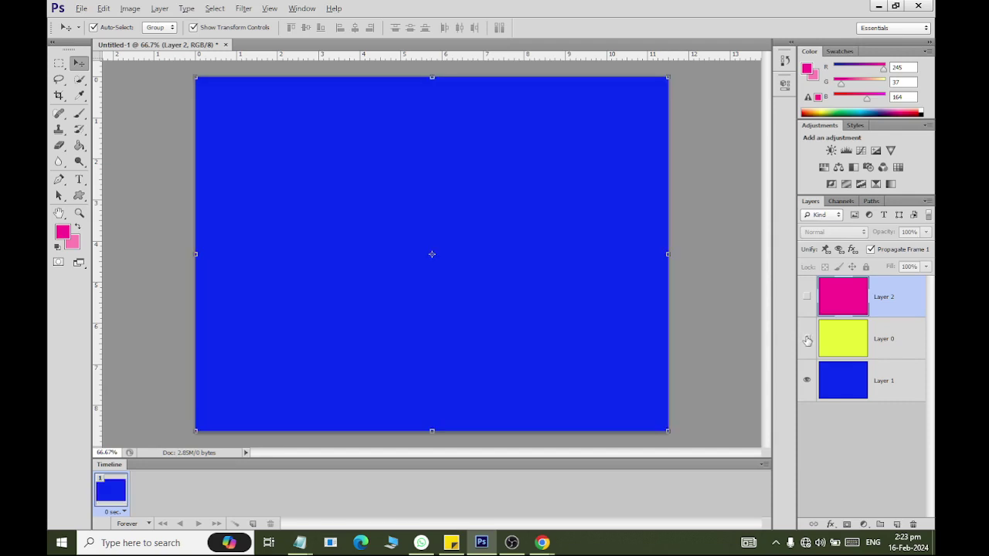
left_click(807, 381)
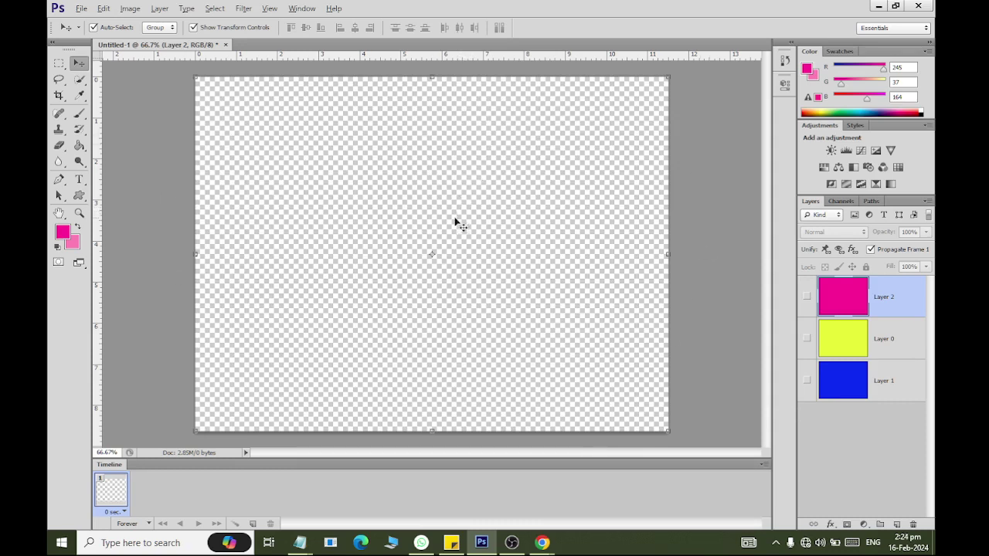
- Turn visibility back on for all three layers
left_click(806, 380)
left_click(806, 338)
left_click(806, 297)
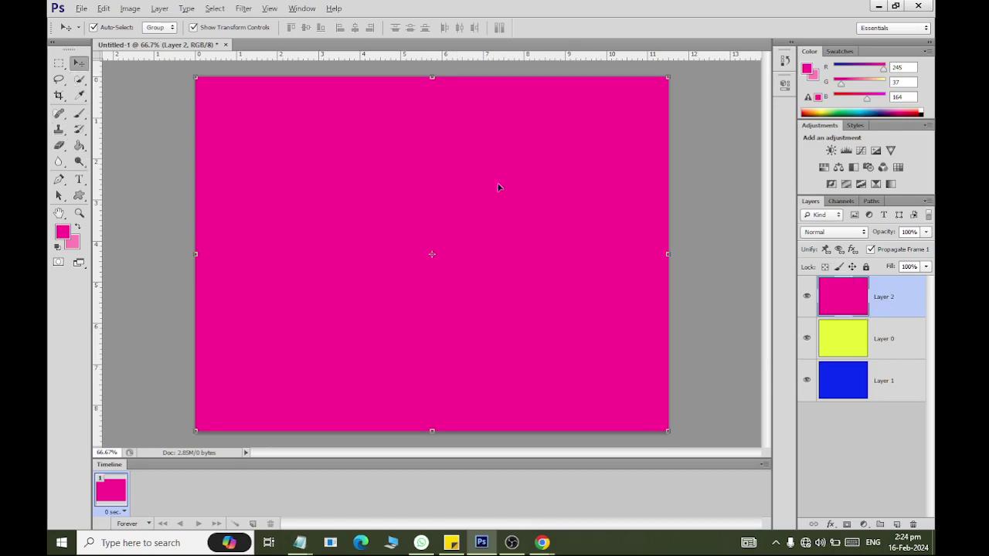
- Drag pink to the canvas bottom and yellow down so blue shows on top
mouse_move(441, 152)
left_mouse_down()
mouse_move(422, 433)
mouse_move(438, 453)
left_mouse_up()
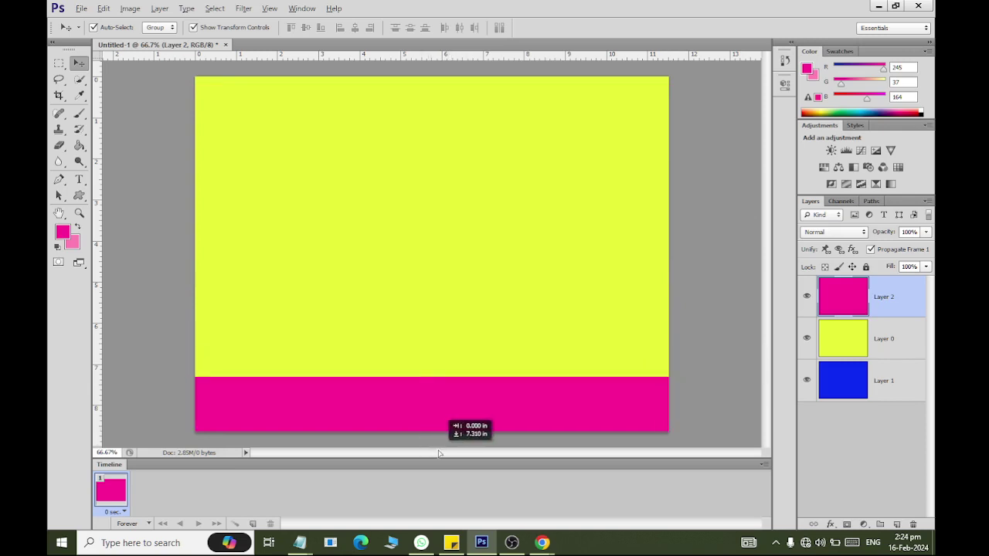
left_click(834, 349)
mouse_move(435, 122)
left_mouse_down()
mouse_move(445, 265)
mouse_move(428, 217)
mouse_move(432, 224)
left_mouse_up()
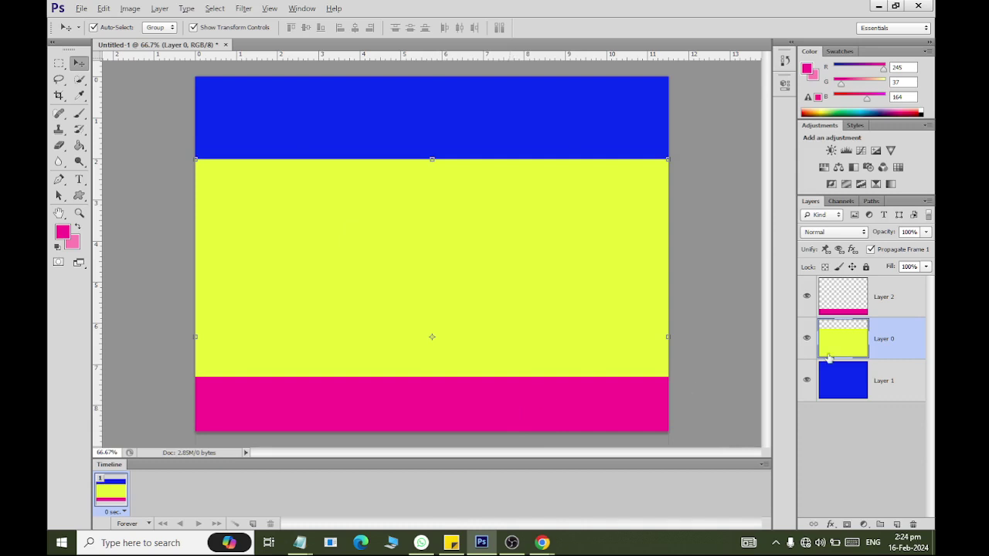
left_click(888, 294)
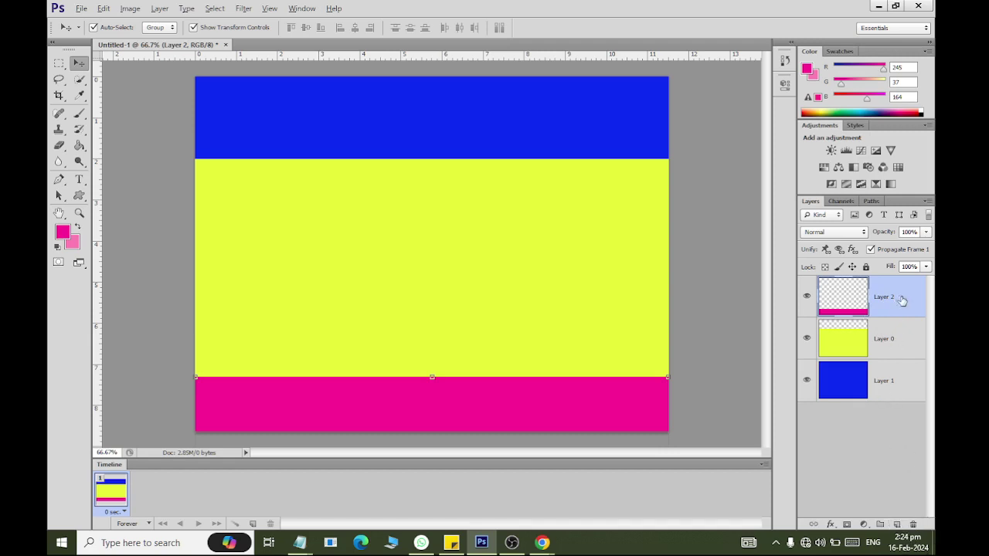
- Delete the pink Layer 2, then undo the deletion to restore it
left_click(912, 525)
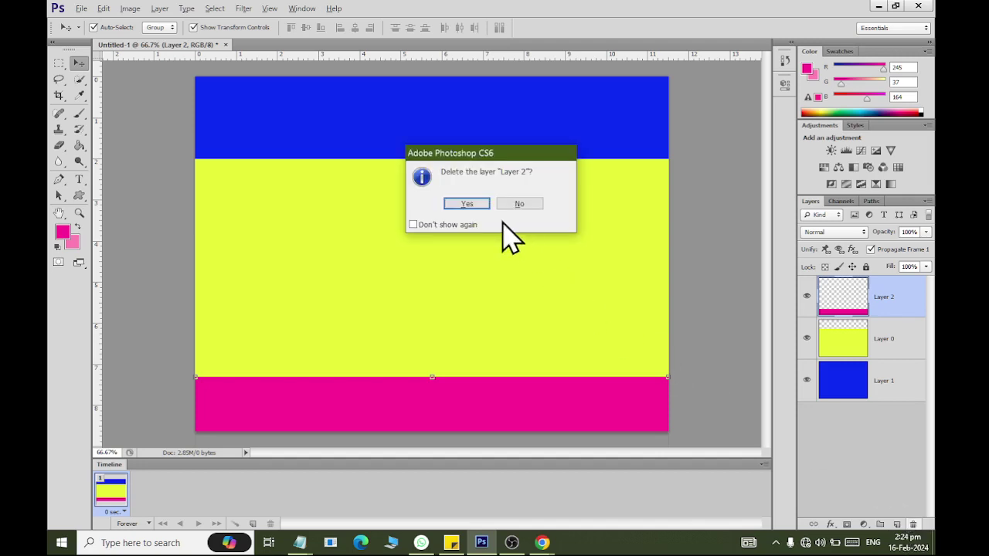
left_click(465, 203)
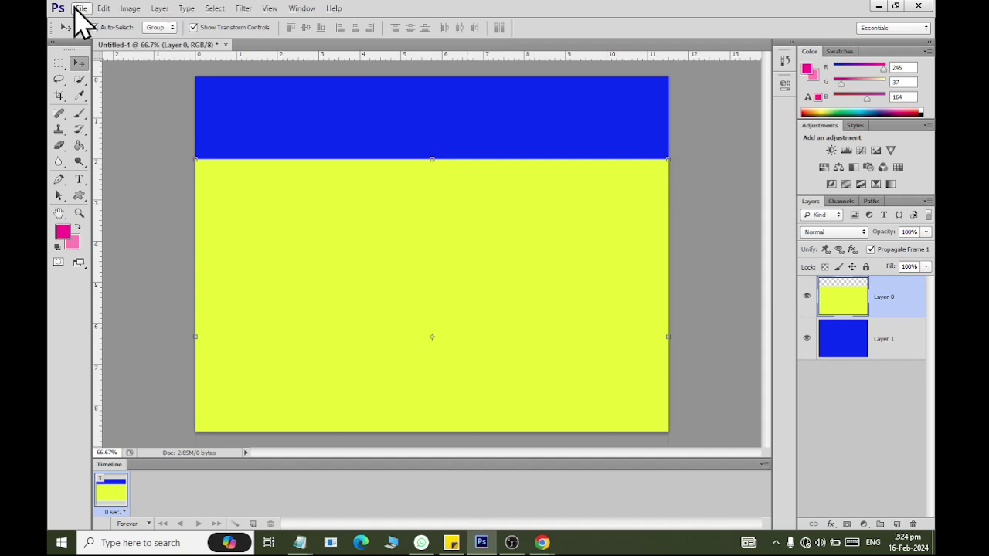
left_click(103, 9)
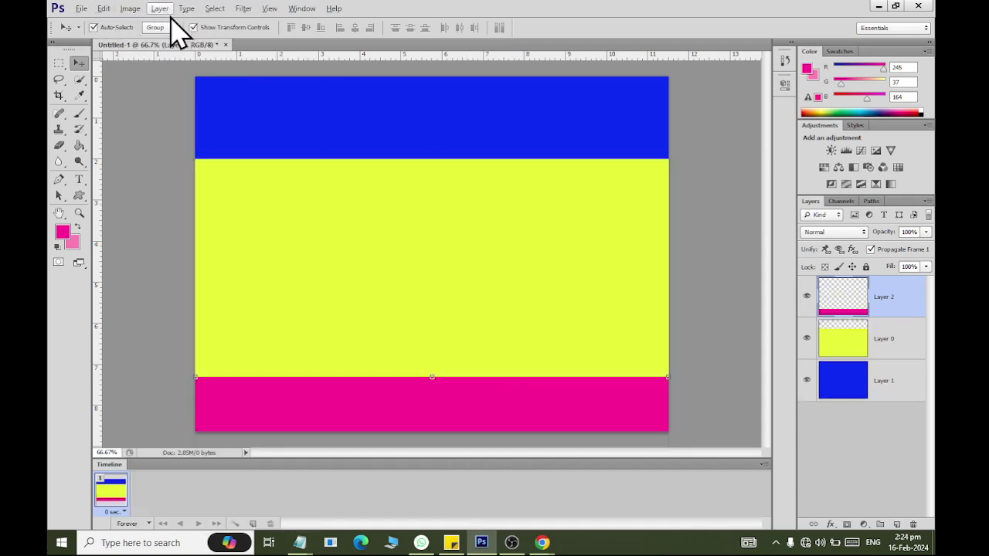
left_click(79, 10)
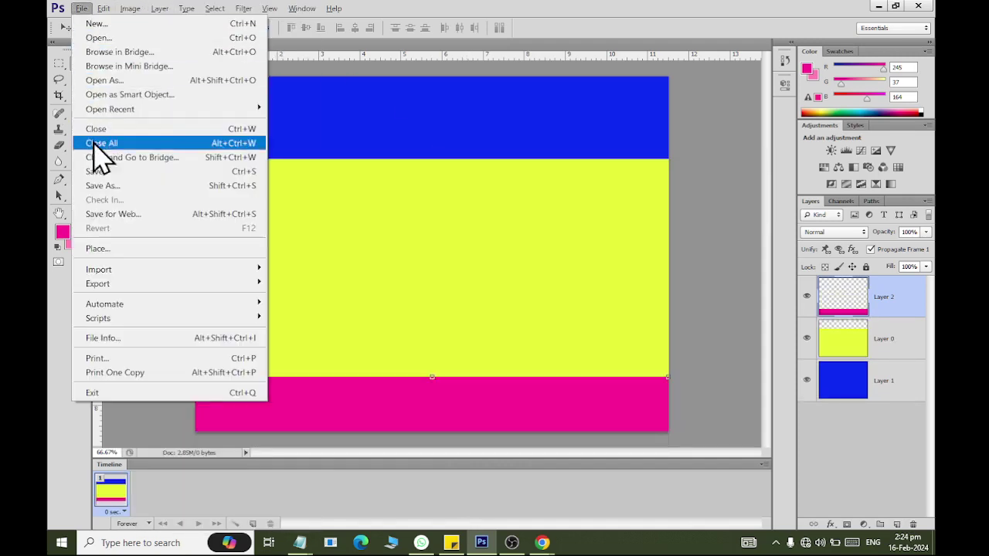
- Save the poster as Class 02 Multiple Layers.psd in Documents > Apple PS
left_click(102, 185)
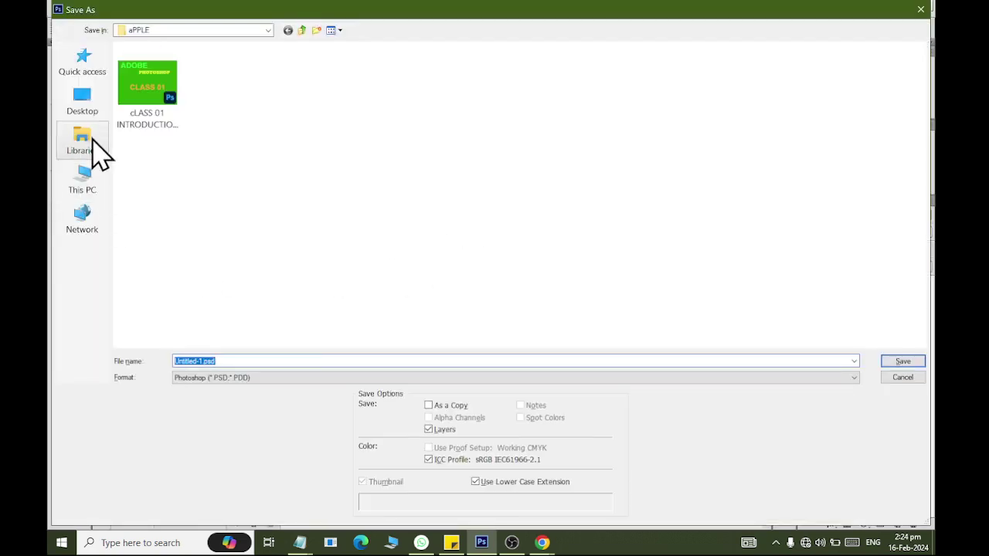
left_click(92, 143)
double_click(322, 77)
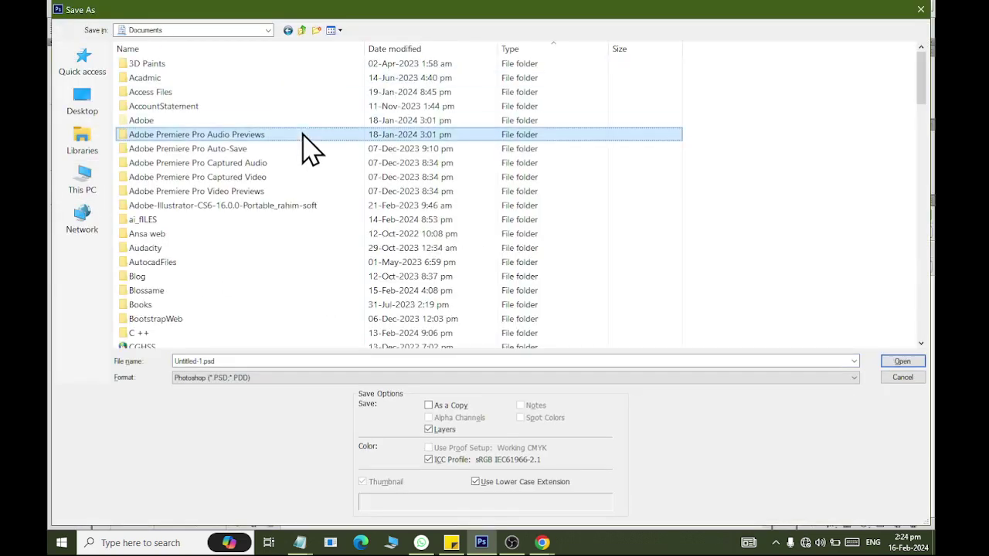
scroll(302, 154, "down", 15)
double_click(302, 154)
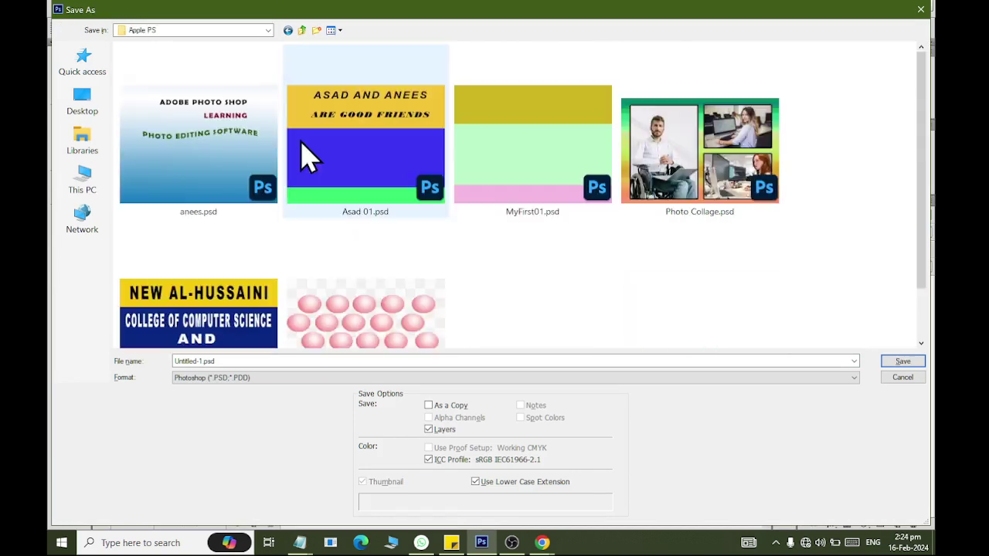
double_click(236, 360)
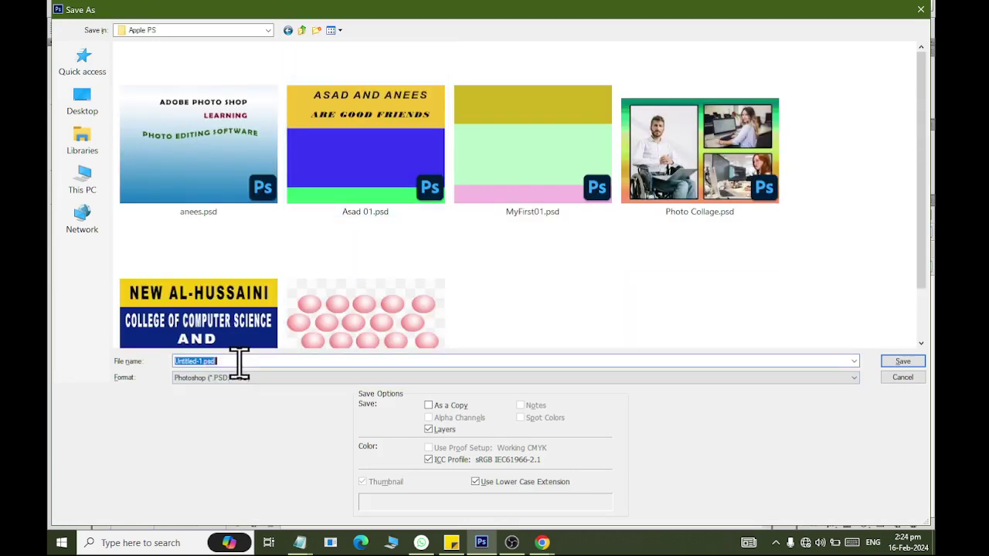
type("Class 02")
type("Multi")
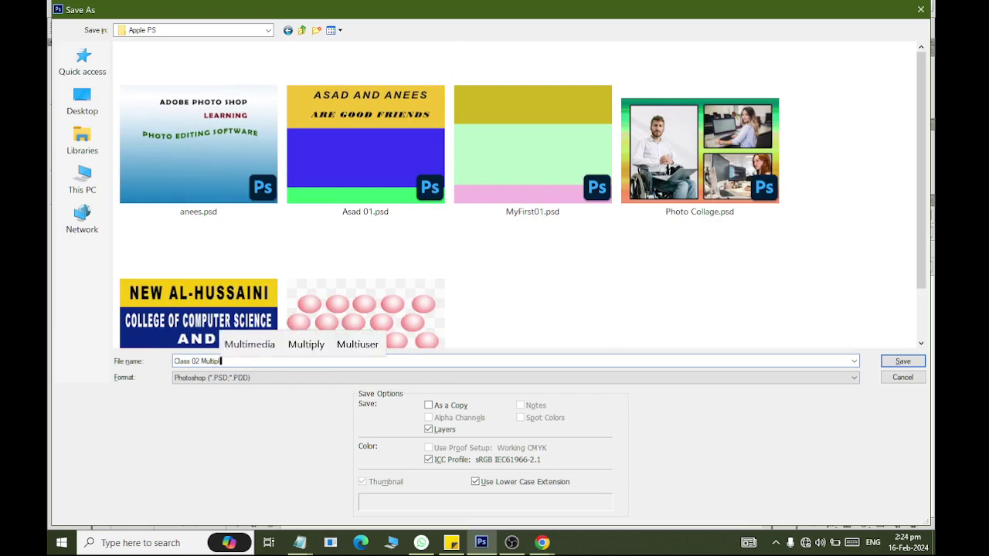
type("p")
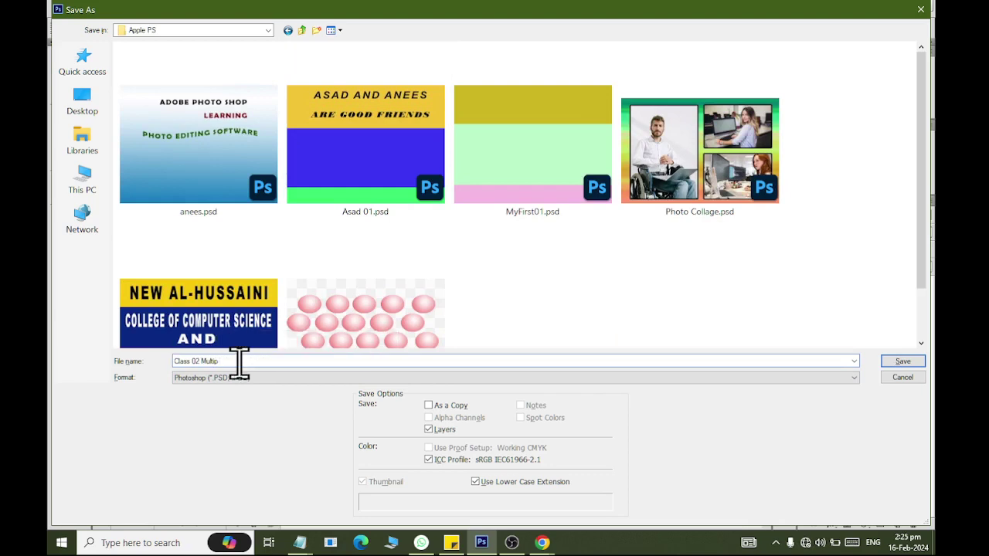
type("le Laye")
type("r")
key("Return")
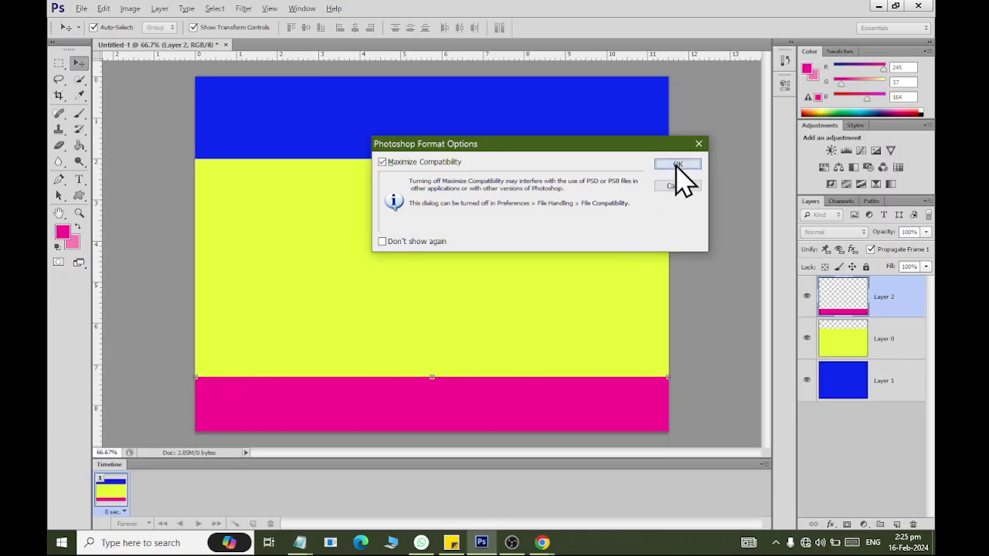
left_click(682, 162)
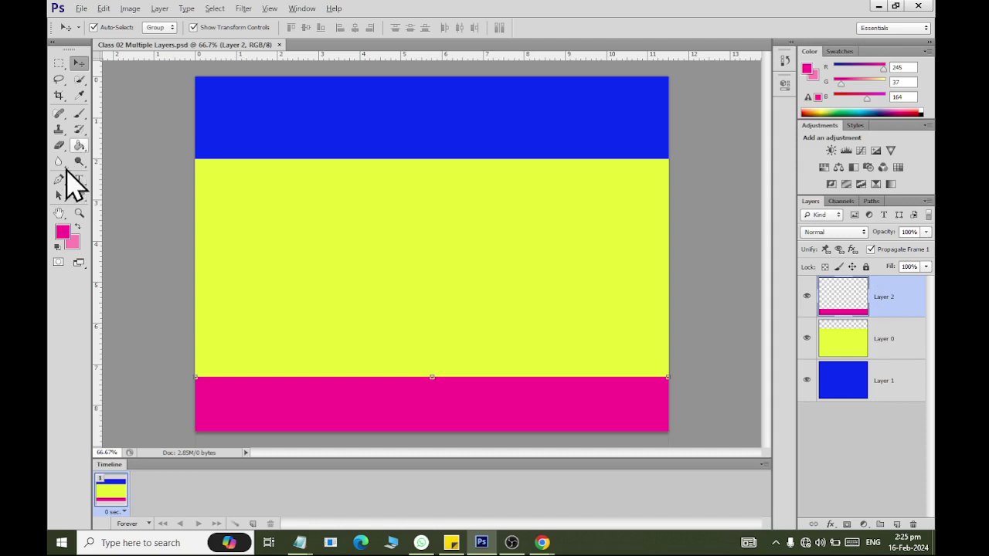
- Type the white title ADOBE PHOTOSHOP in the blue band
left_click(78, 182)
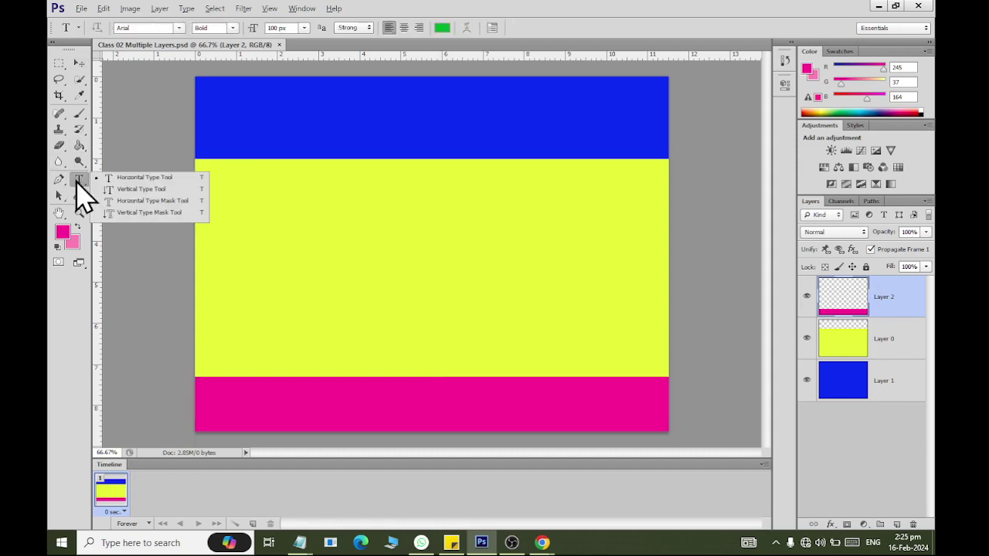
left_click_drag(83, 197, 110, 177)
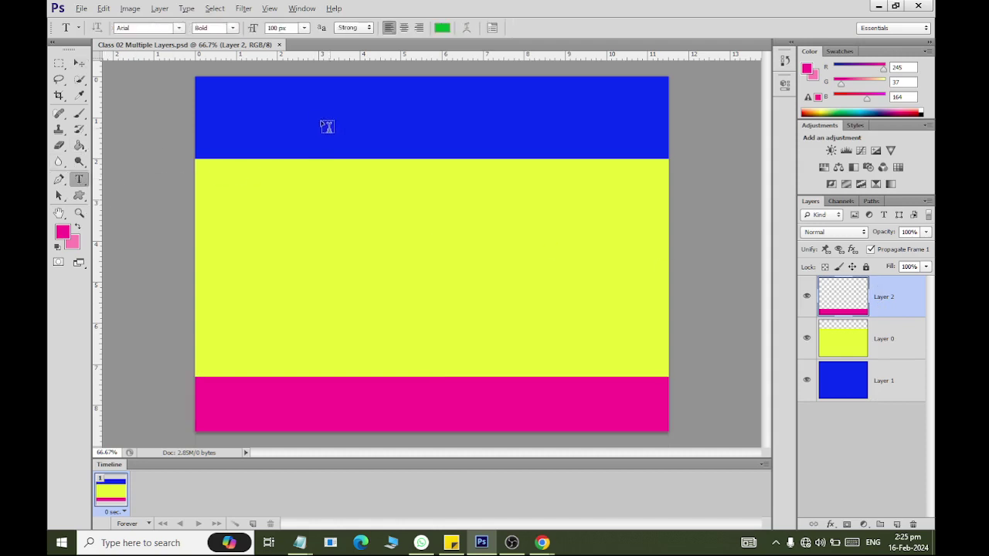
left_click(304, 114)
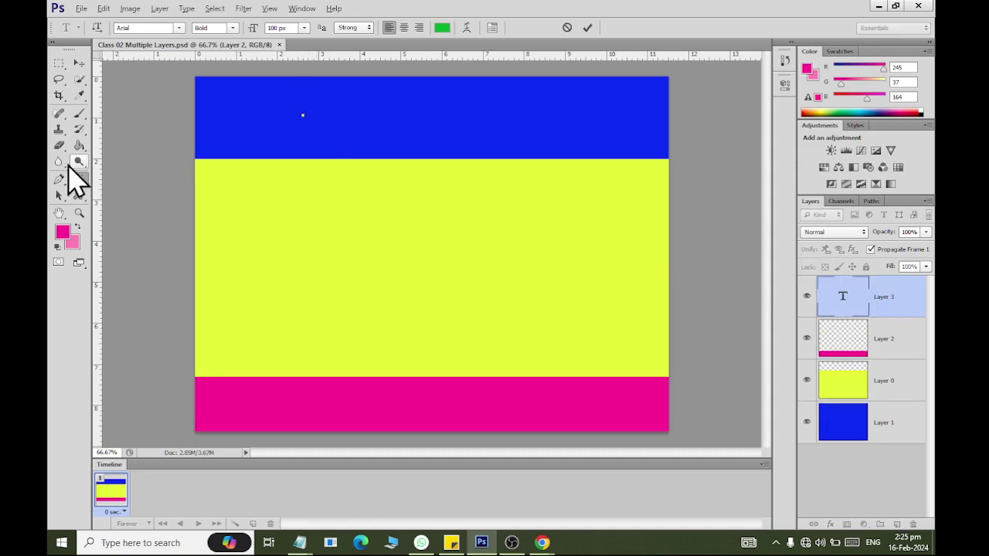
left_click(65, 233)
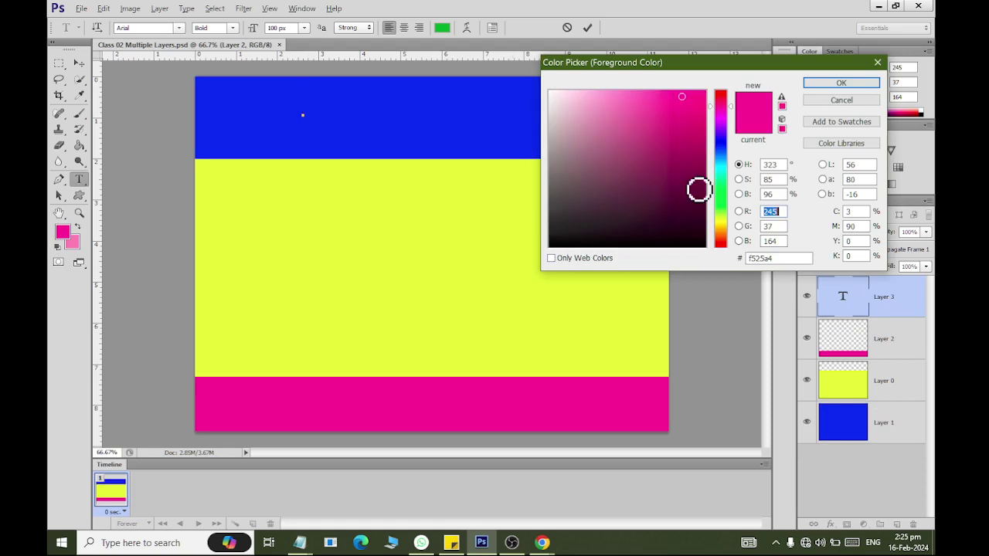
left_click_drag(700, 190, 521, 79)
left_click(840, 83)
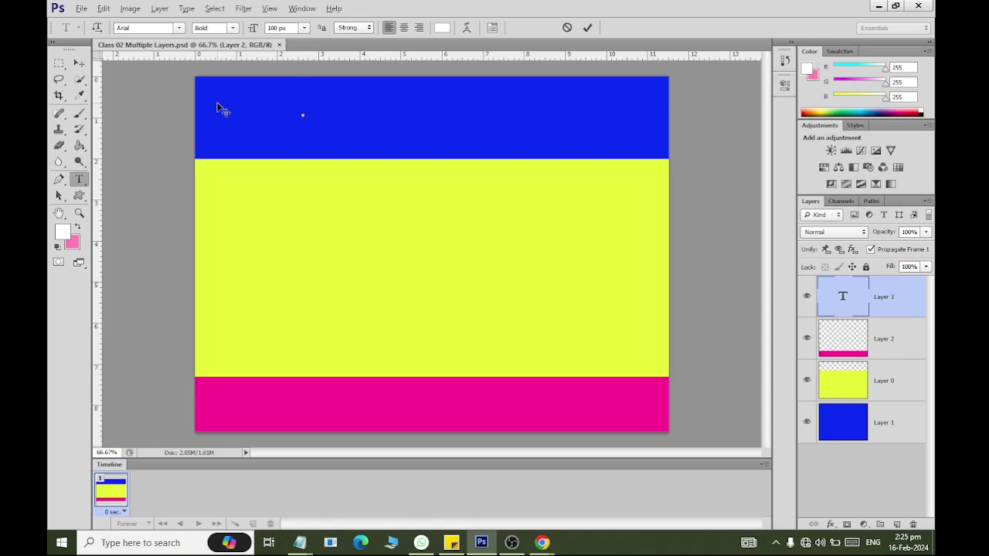
type("ADOBE")
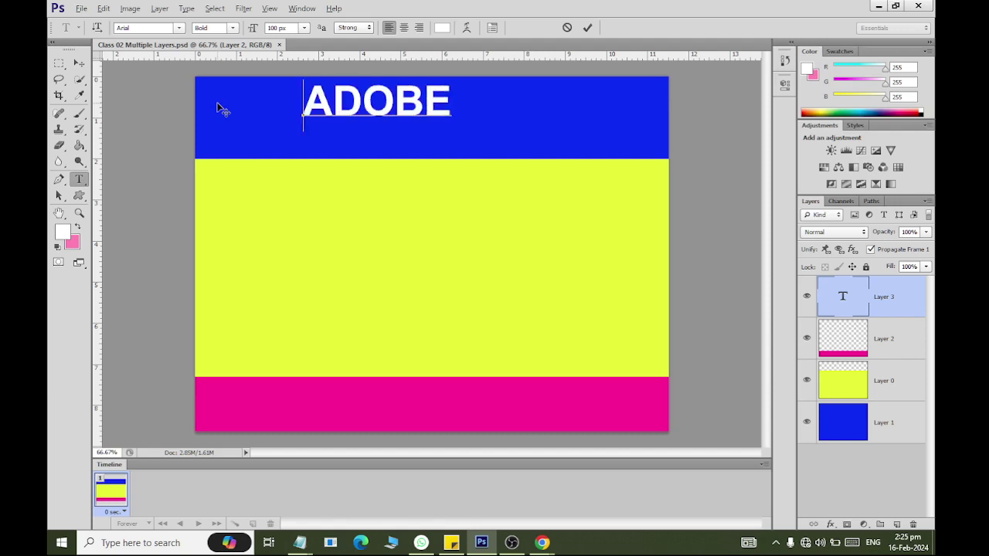
type(" PHOTO")
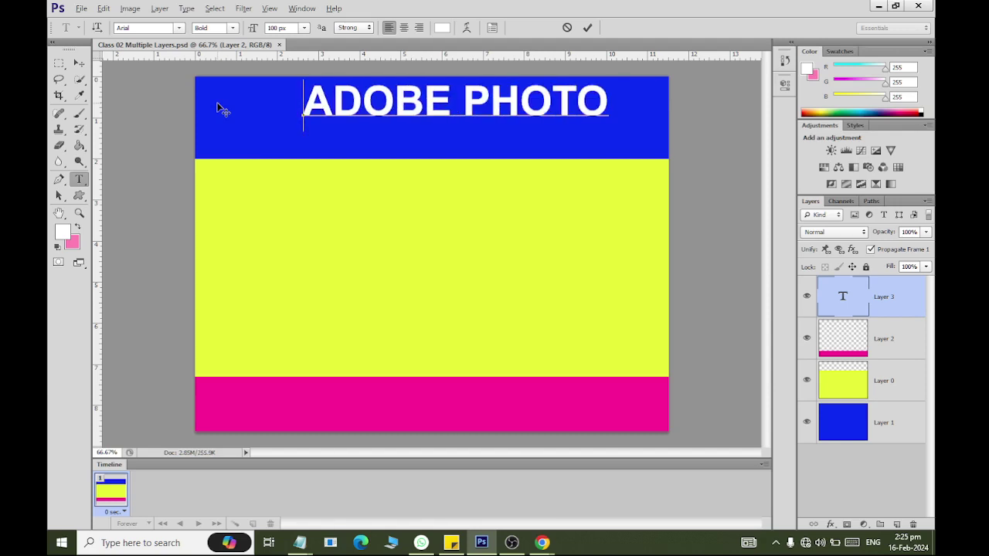
type("SHO")
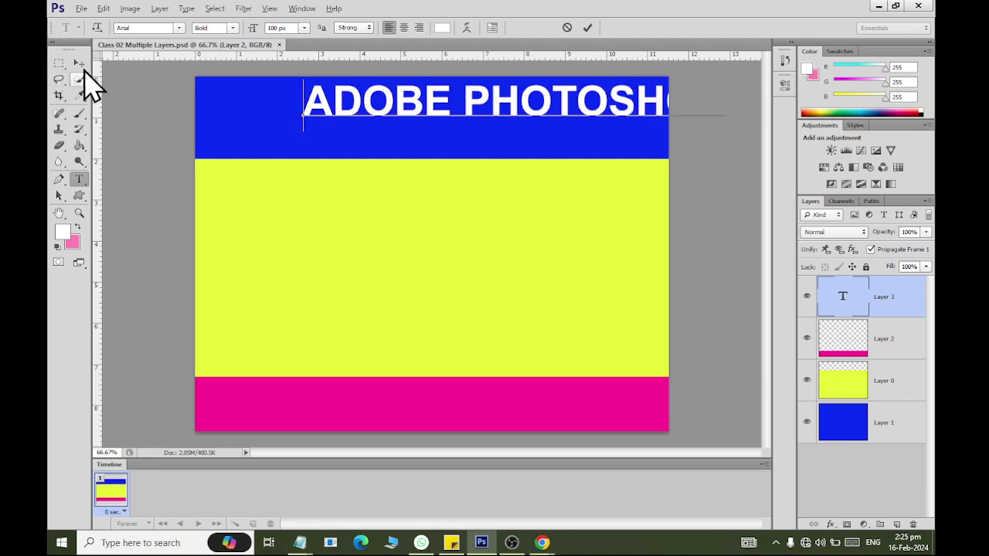
- Reposition the title within the blue band and apply the change
left_click(78, 62)
mouse_move(520, 105)
left_mouse_down()
mouse_move(434, 135)
mouse_move(442, 136)
left_mouse_up()
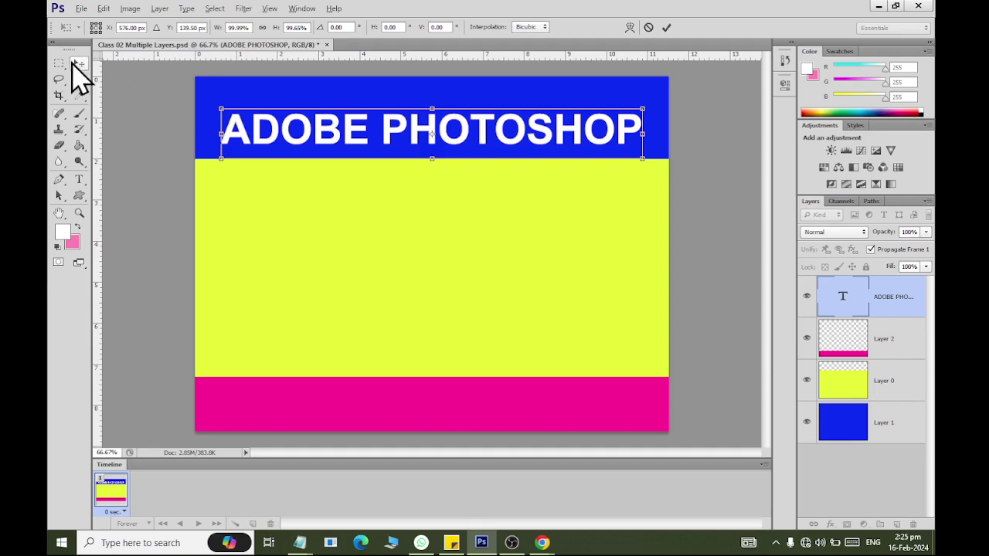
left_click(79, 63)
left_click(466, 203)
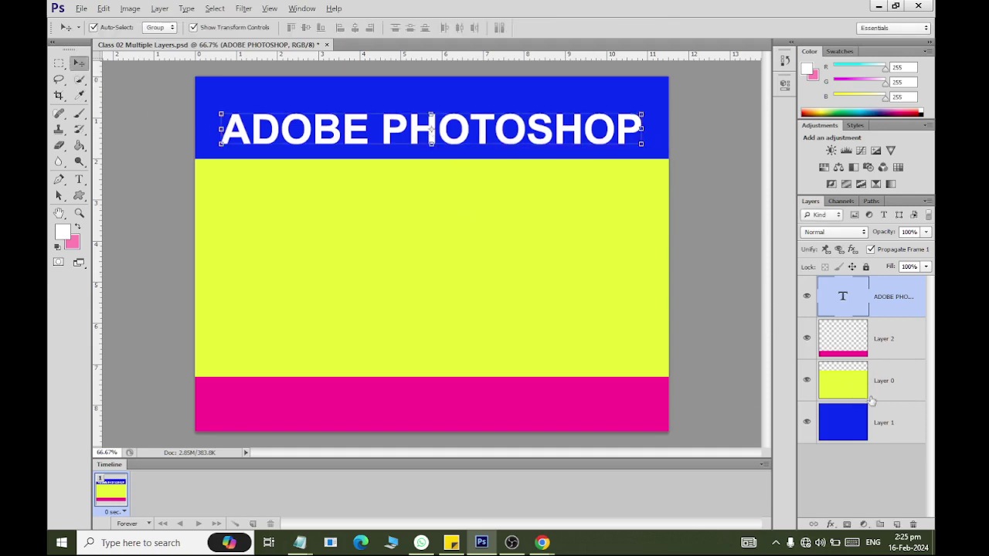
- Type PHOTO EDITING as new text on the yellow band
left_click(888, 380)
left_click(79, 180)
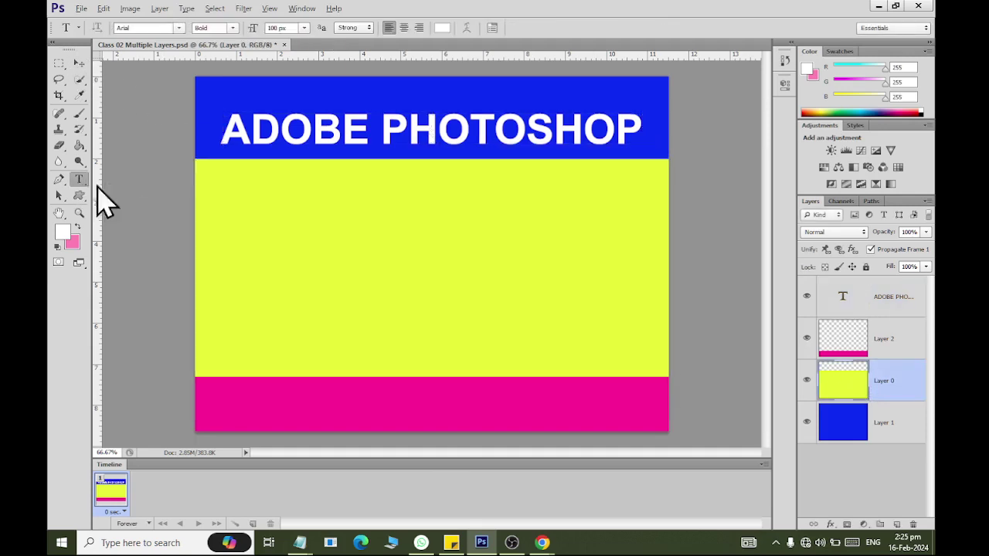
left_click(280, 234)
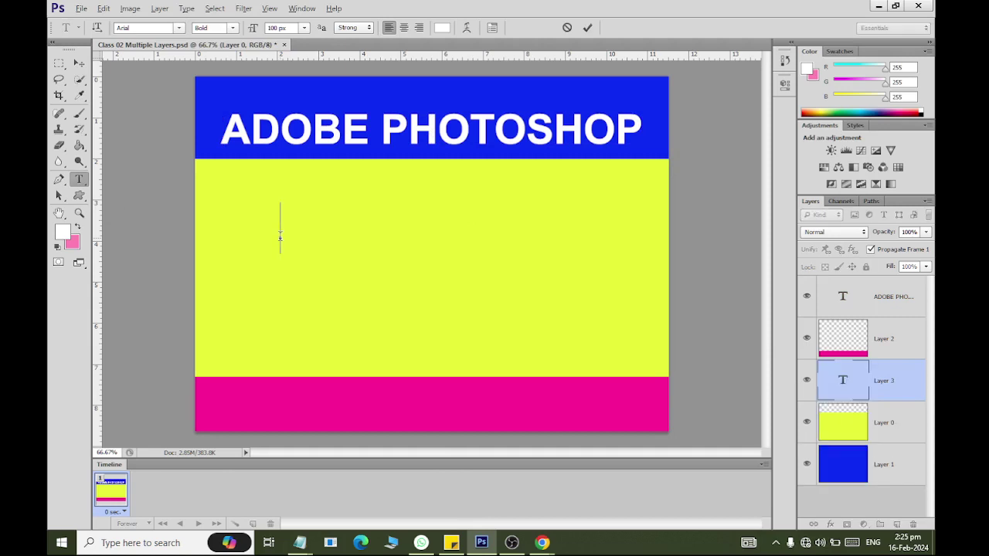
type("PH")
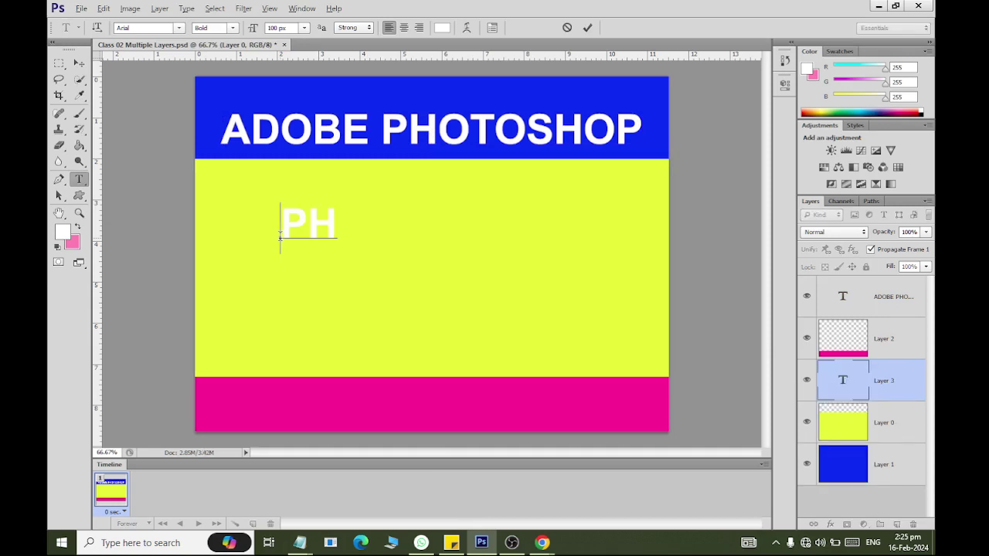
type("OTOS")
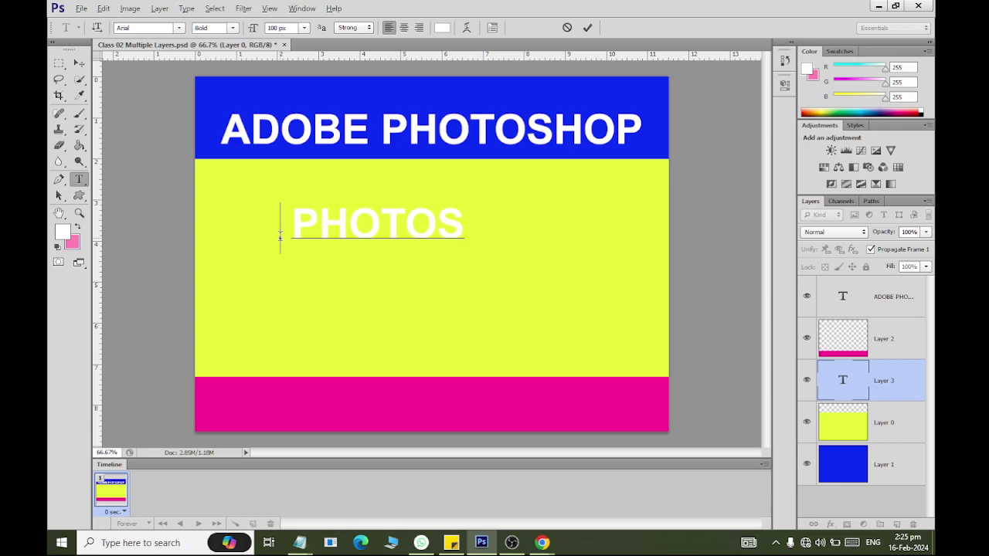
key("BackSpace")
type("EDI")
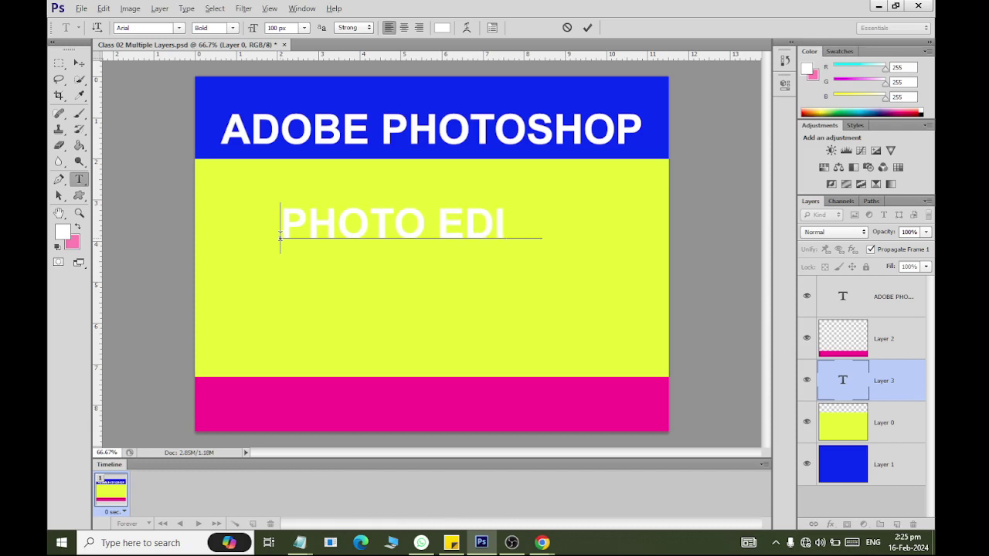
type("TING")
- Colour PHOTO EDITING dark blue #0f5f9d and move it to the band's top-left
double_click(334, 225)
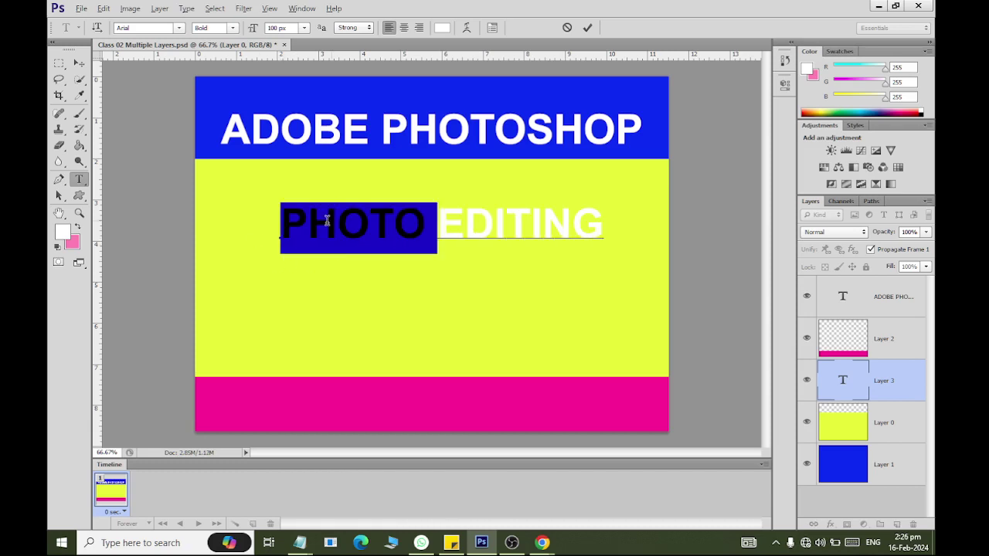
left_click(335, 225)
key("ctrl+a")
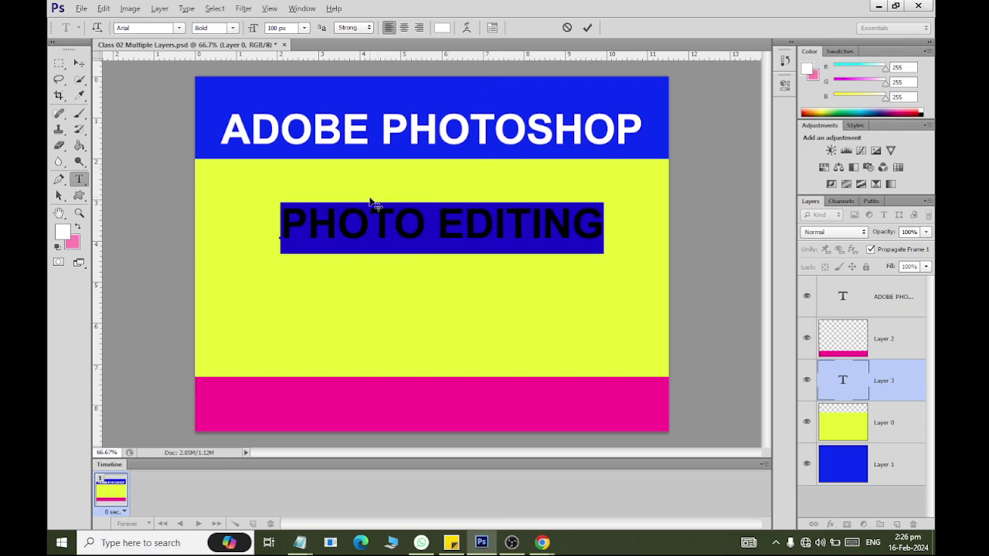
left_click(444, 28)
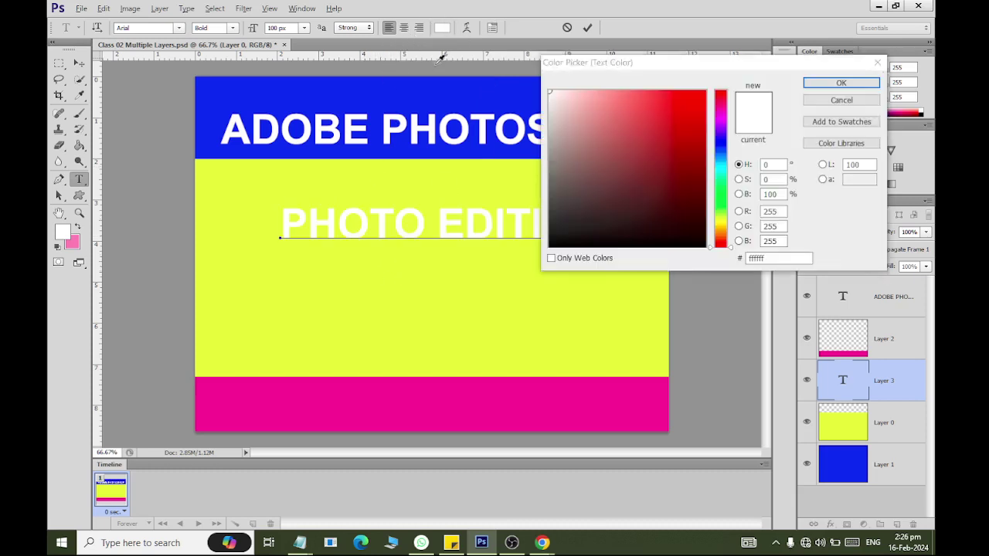
left_click(719, 159)
left_click(691, 150)
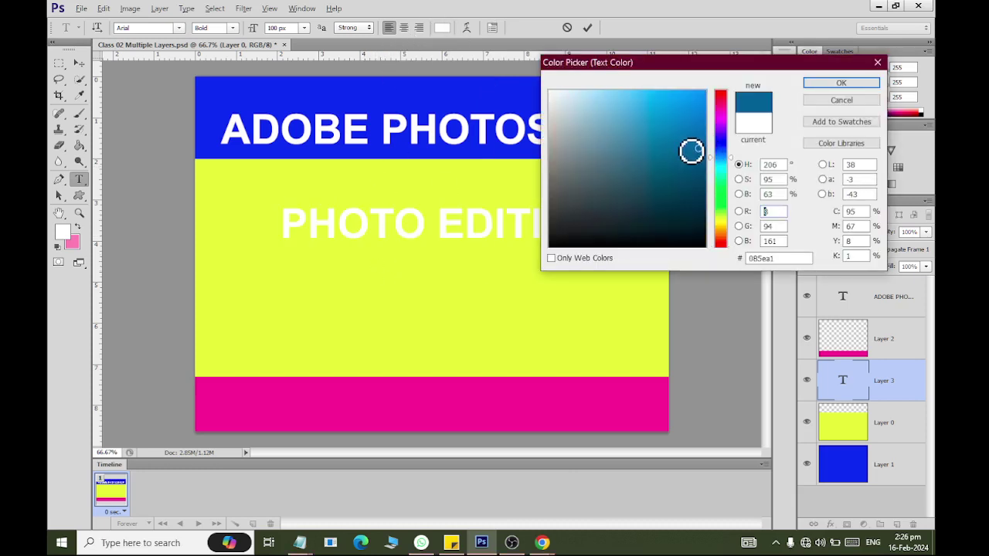
left_click(839, 83)
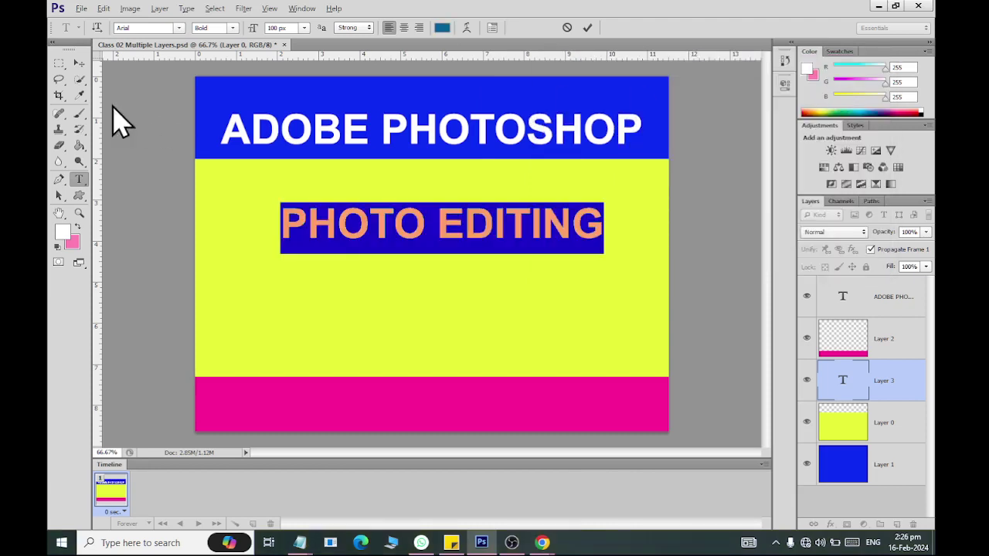
left_click(79, 63)
mouse_move(498, 230)
left_mouse_down()
mouse_move(411, 210)
mouse_move(420, 192)
left_mouse_up()
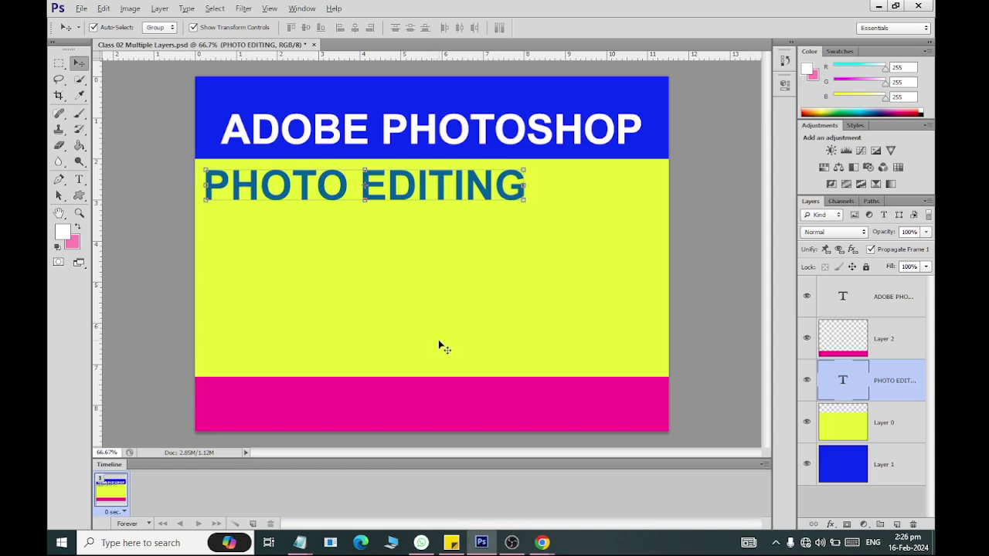
- Scale the PHOTO EDITING text down to about 70% at the band's top-left and apply it
key("ctrl+t")
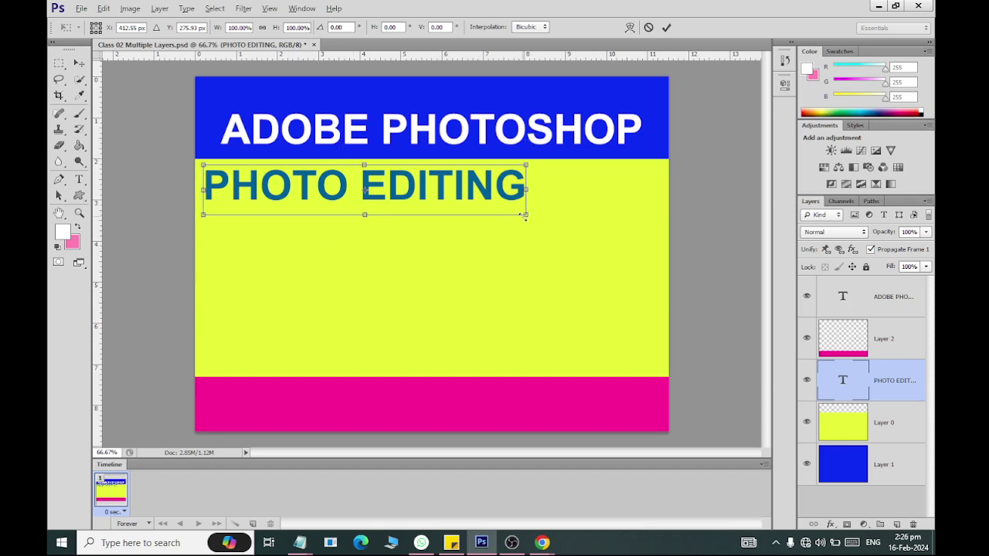
left_click_drag(525, 218, 431, 200)
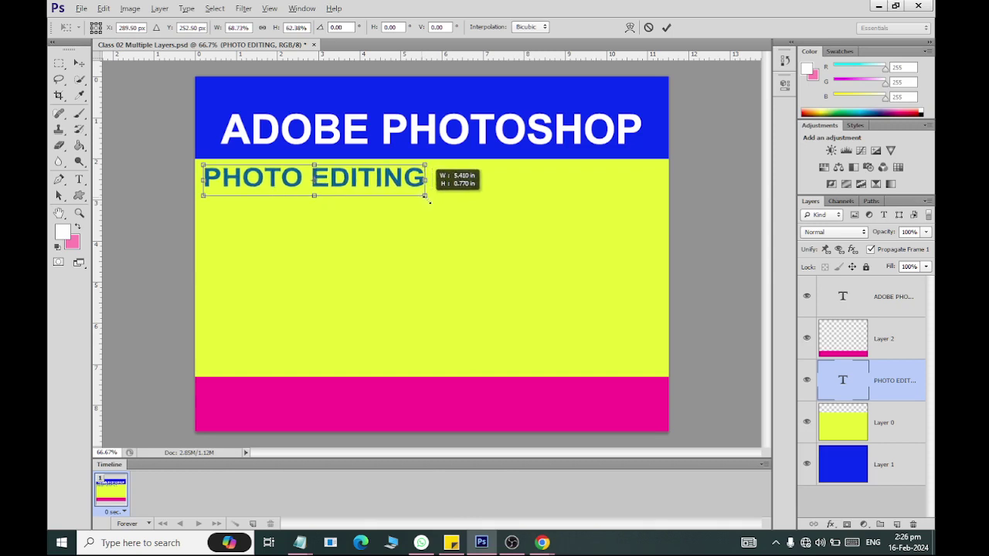
left_click(79, 64)
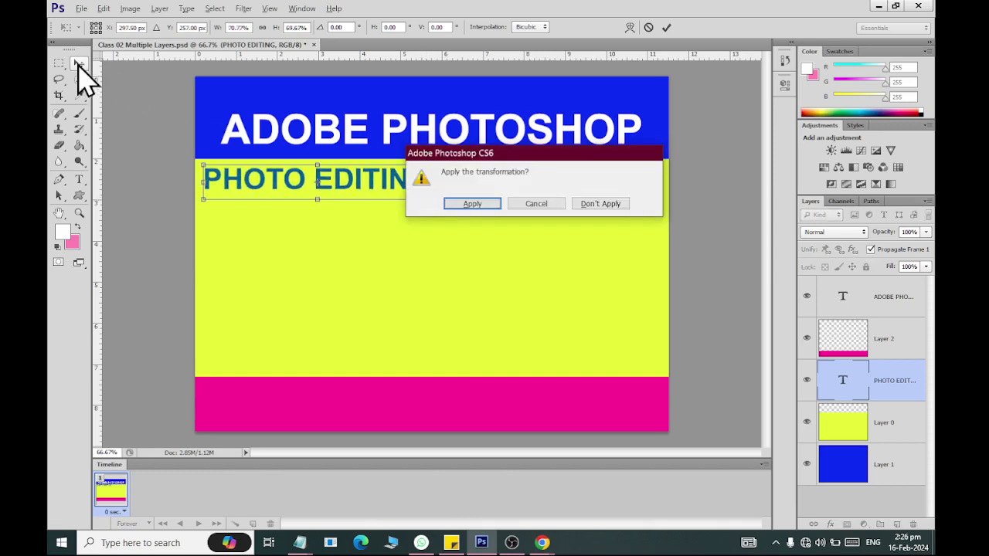
left_click(458, 204)
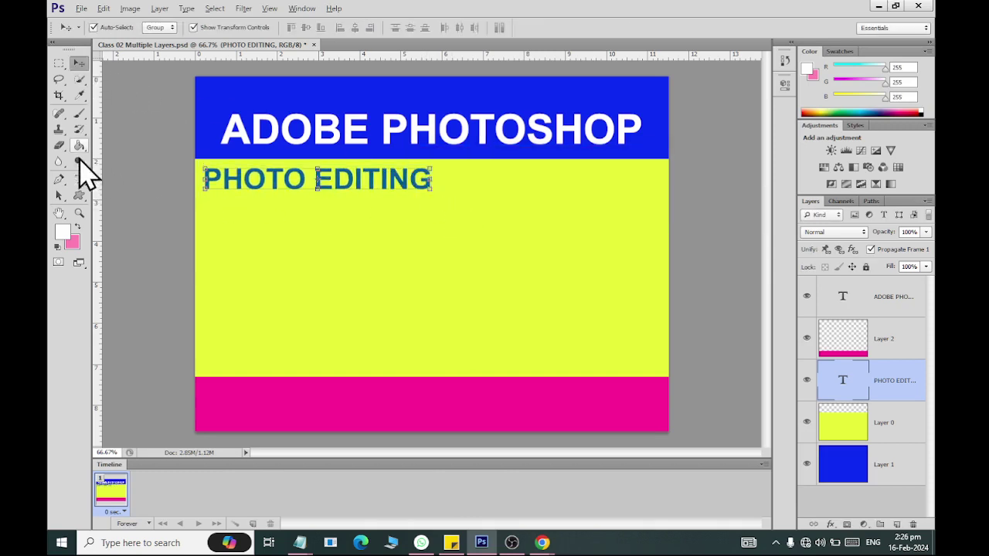
left_click(83, 182)
- Type IMAGE EDITING as a new blue text line below PHOTO EDITING
left_click(286, 264)
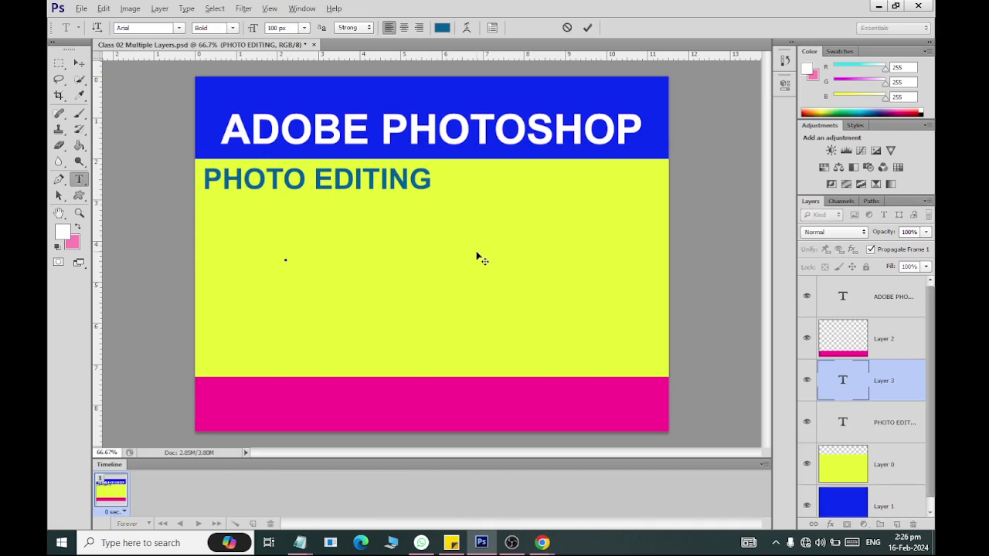
type("IM")
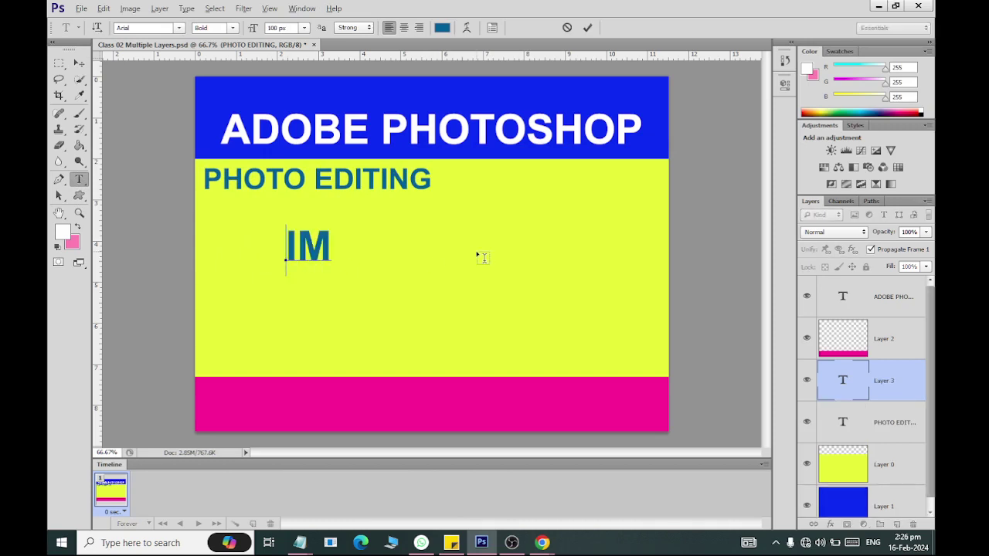
type("AGE EDITING")
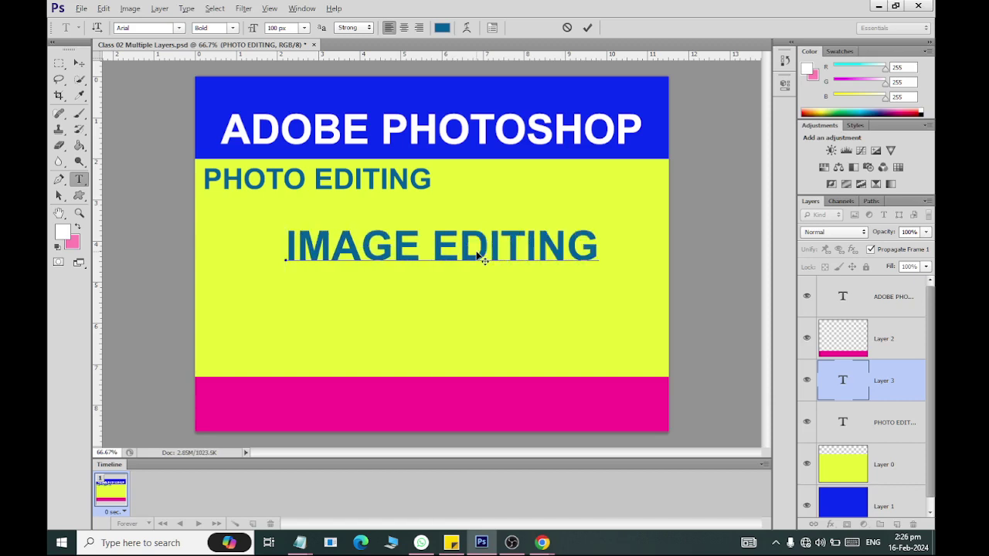
left_click(78, 62)
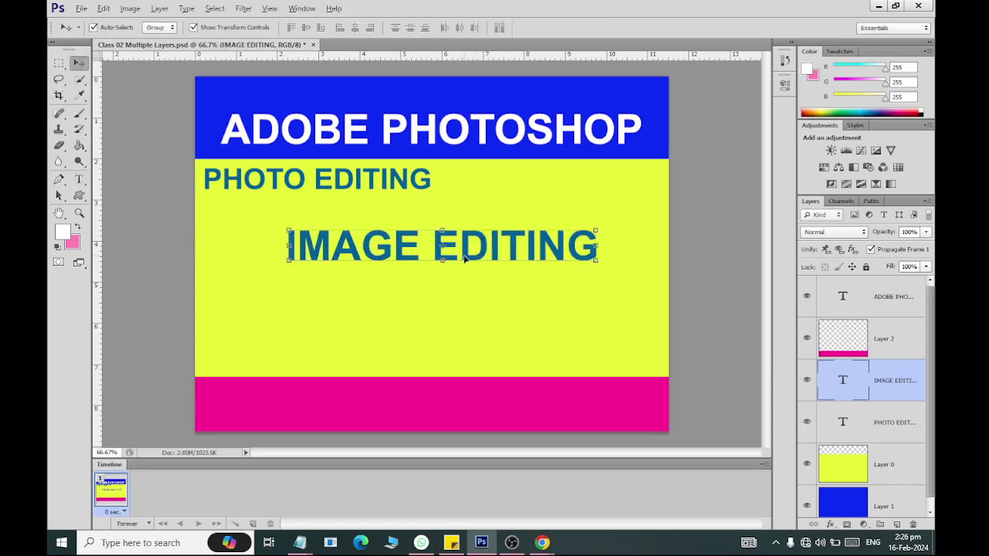
left_click_drag(464, 257, 445, 251)
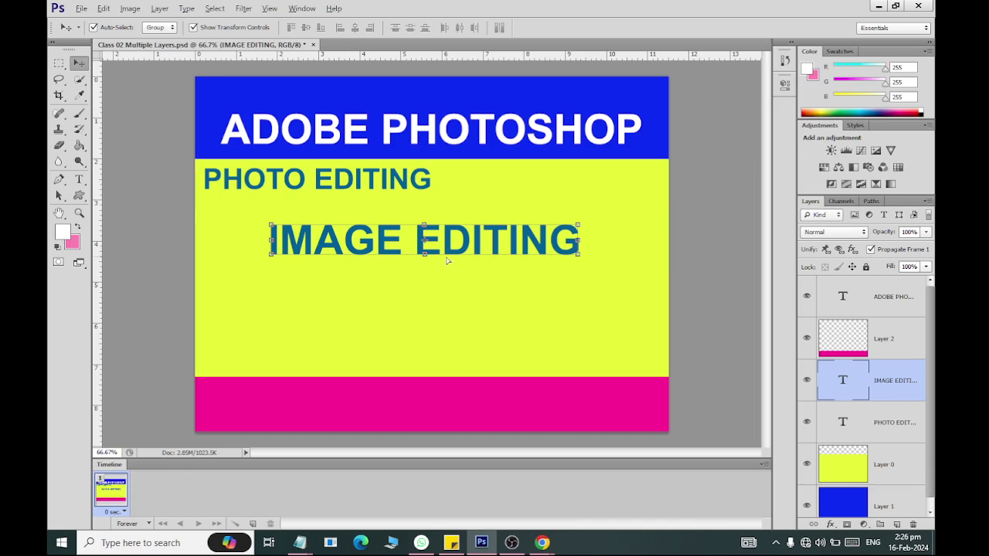
- Shrink IMAGE EDITING to match PHOTO EDITING, place it directly beneath, and apply
key("ctrl+t")
left_click_drag(581, 271, 503, 249)
left_click_drag(439, 236, 374, 218)
left_click(79, 63)
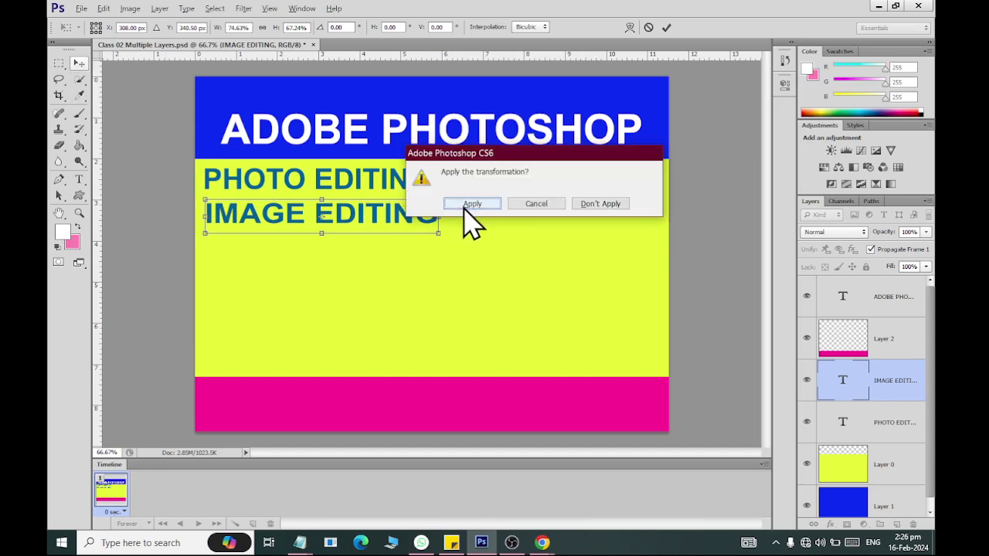
left_click(467, 204)
left_click(78, 180)
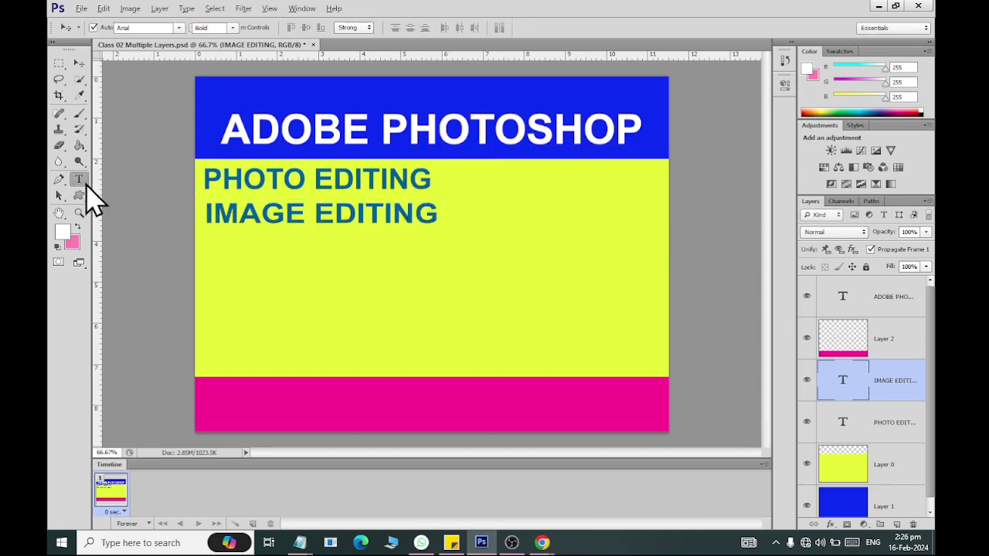
- Add a COLOR EFFECTS text line and move it toward the canvas centre
left_click(415, 305)
type("COLO")
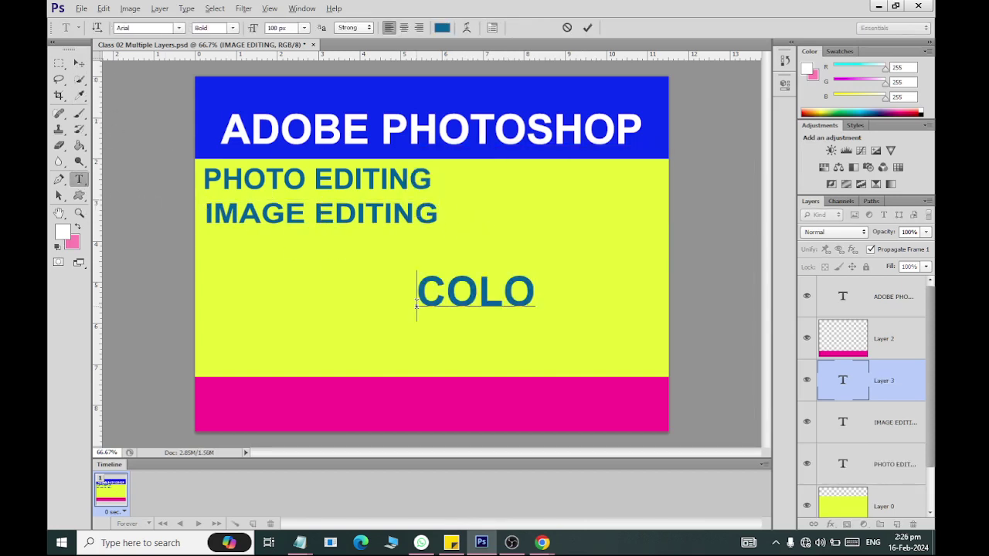
type("R EFFE")
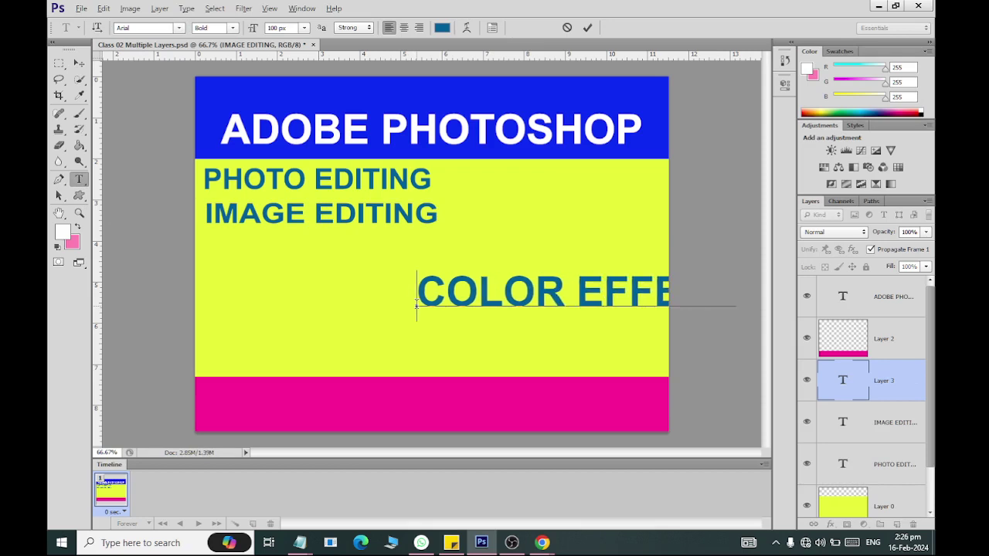
left_click(79, 62)
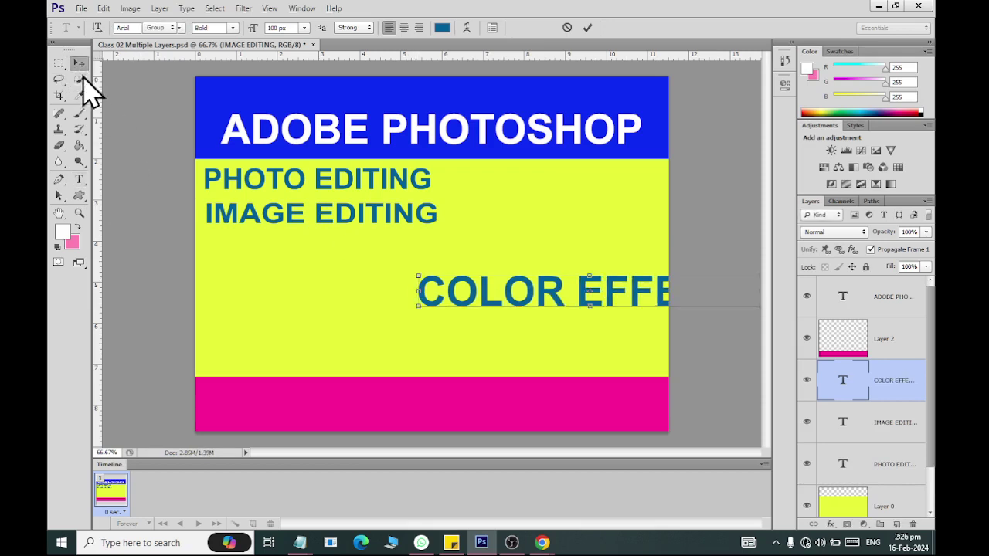
left_click_drag(567, 293, 406, 291)
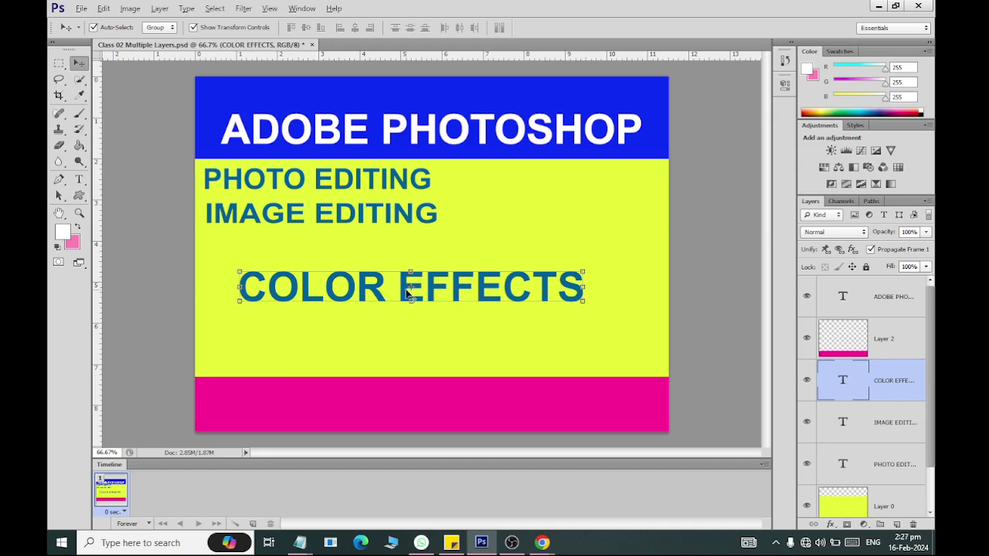
- Scale COLOR EFFECTS to match the other lines and apply it beneath IMAGE EDITING
key("ctrl+t")
mouse_move(589, 319)
left_mouse_down()
mouse_move(463, 291)
mouse_move(442, 296)
mouse_move(455, 294)
mouse_move(451, 301)
left_mouse_up()
left_click_drag(399, 279, 369, 248)
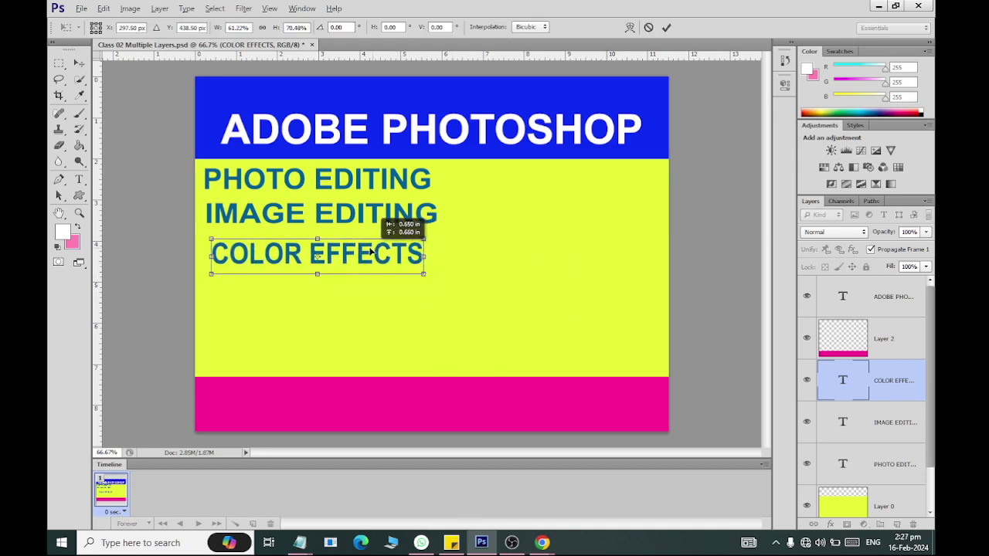
left_click_drag(421, 271, 437, 272)
left_click(82, 65)
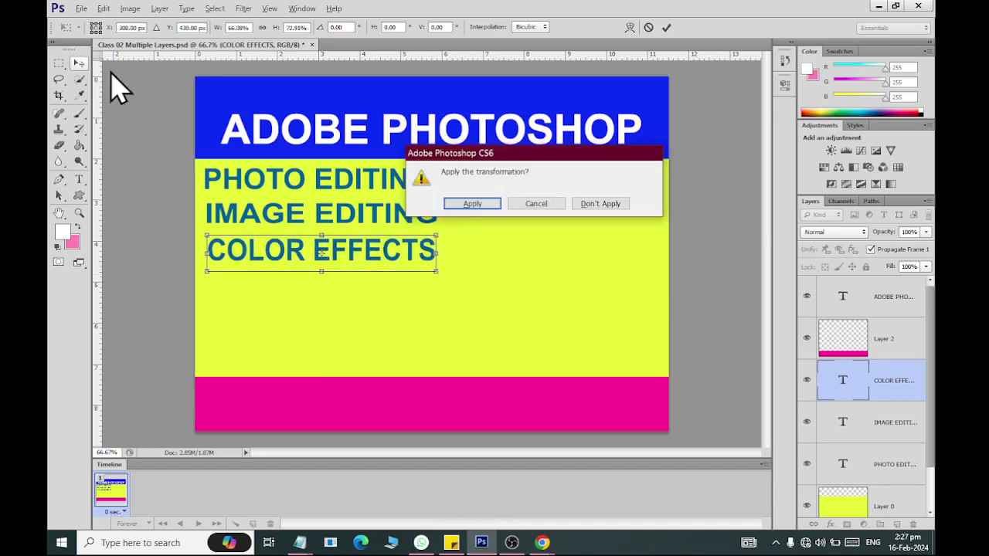
left_click(473, 203)
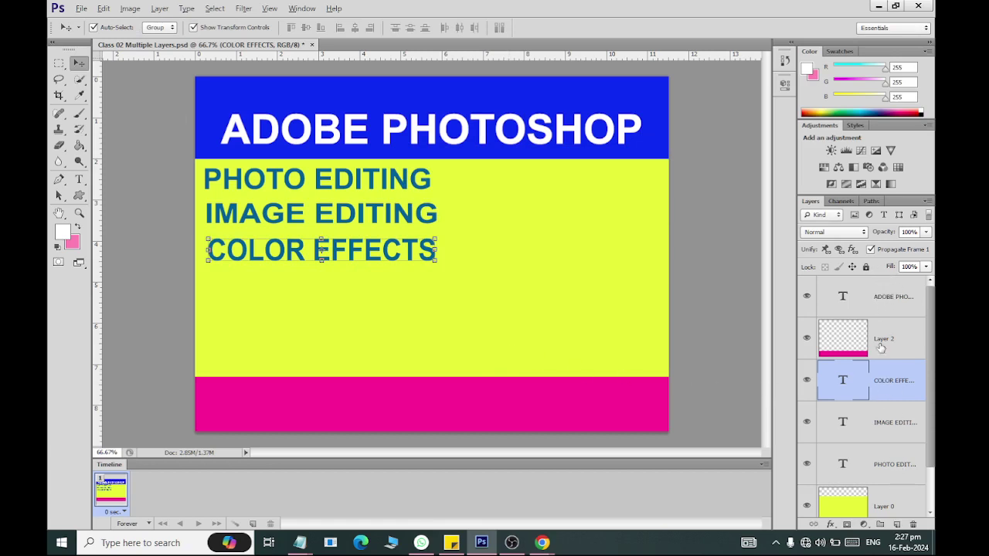
- Move the COLOR EFFECTS, IMAGE EDITING and PHOTO EDITING layers above Layer 2, then add empty Layer 3
scroll(887, 497, "down", 2)
scroll(896, 475, "up", 2)
left_click_drag(876, 394, 877, 328)
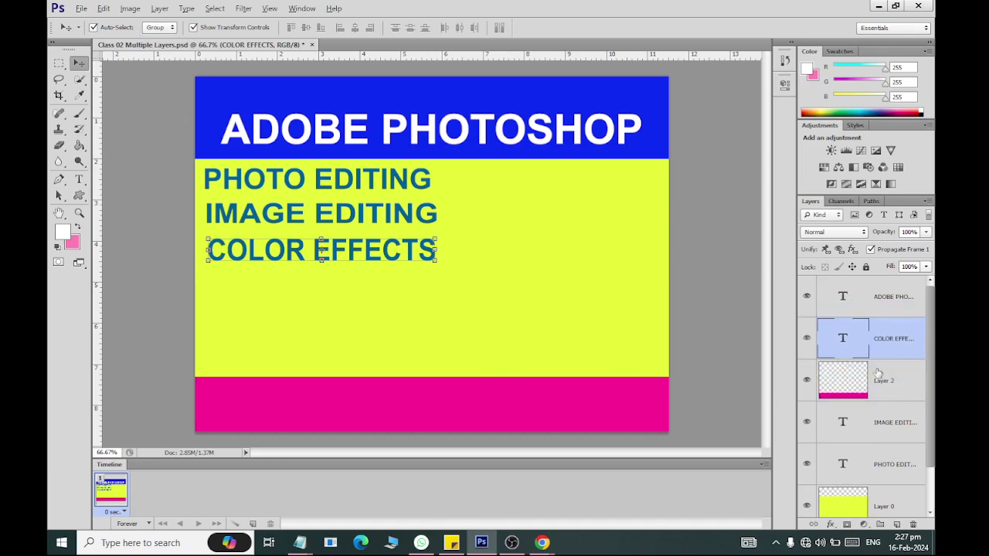
left_click_drag(889, 438, 888, 363)
left_click_drag(883, 459, 888, 406)
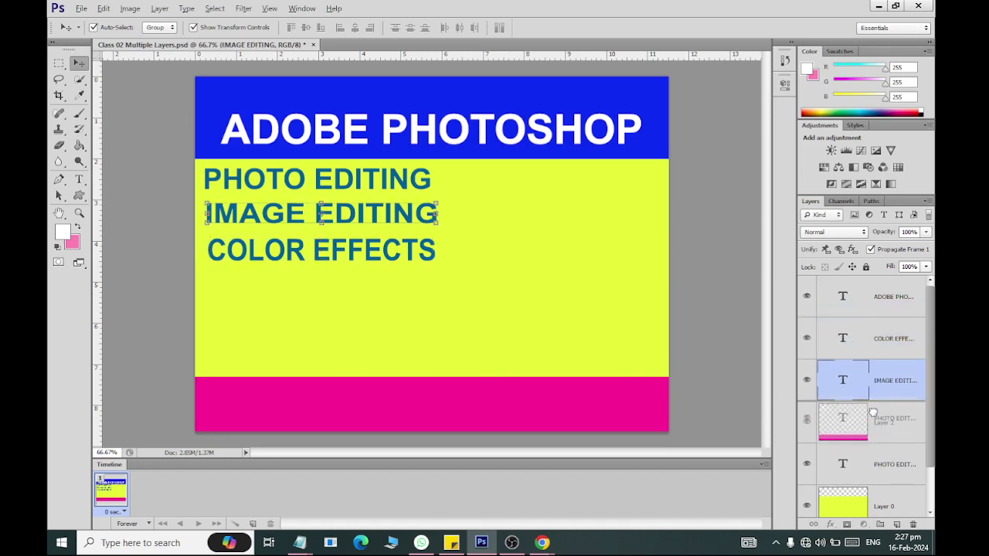
scroll(930, 464, "down", 2)
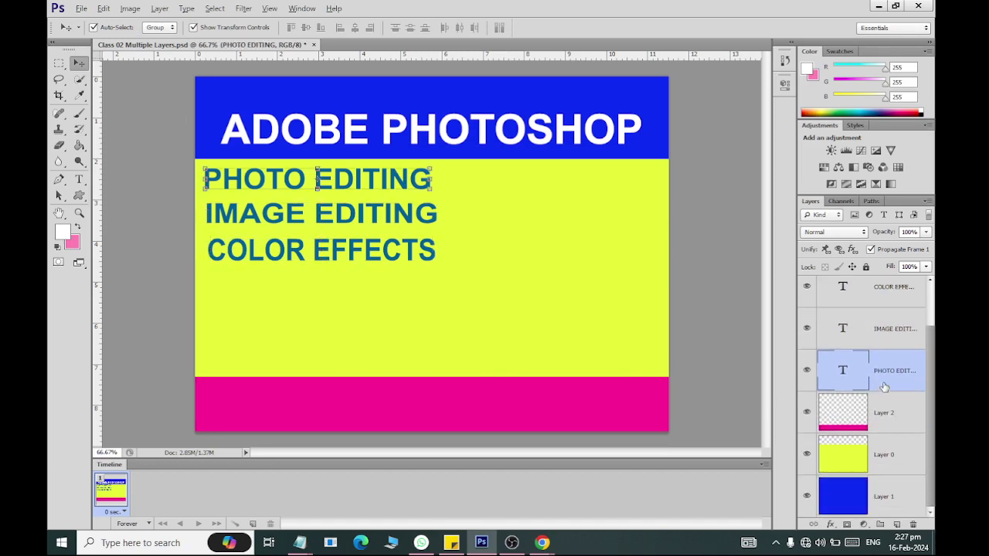
left_click_drag(880, 384, 888, 488)
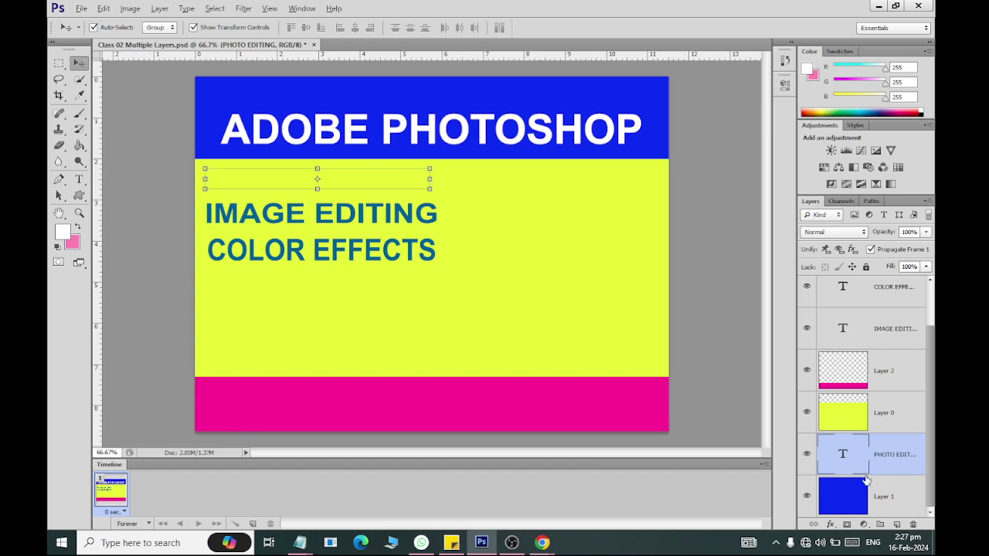
left_click_drag(866, 481, 868, 357)
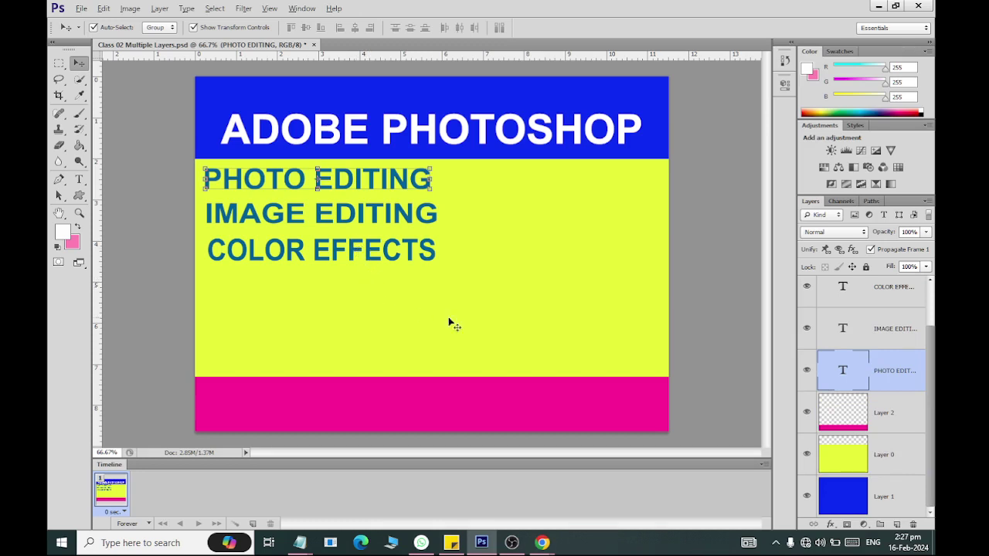
key("ctrl+shift+alt+n")
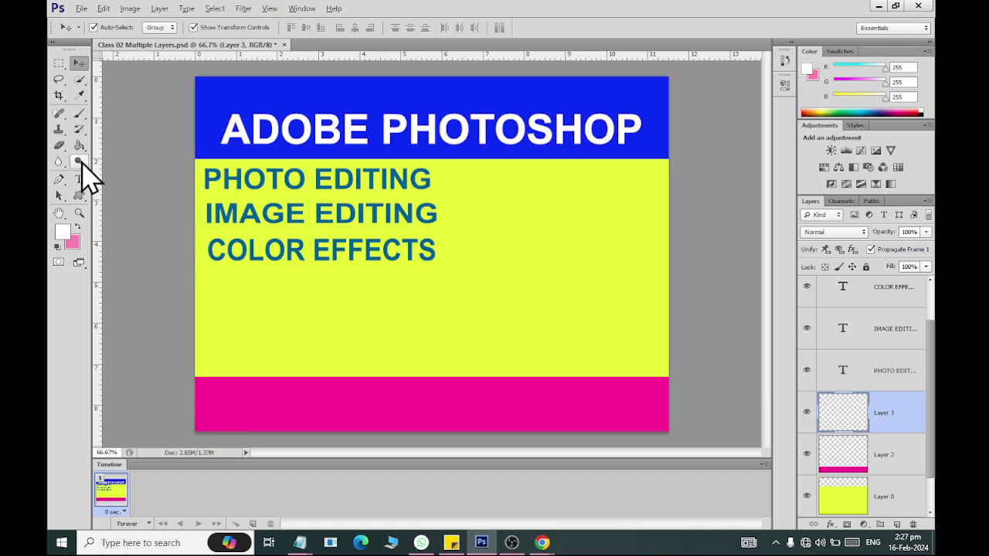
- Fill the new Layer 3 with orange using the Paint Bucket
left_click_drag(80, 148, 123, 171)
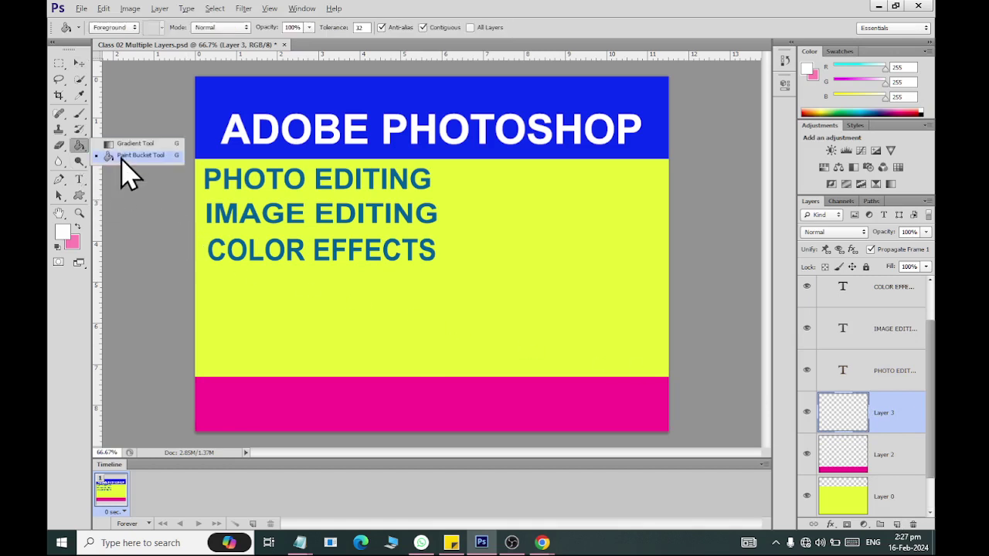
left_click(120, 158)
left_click(63, 234)
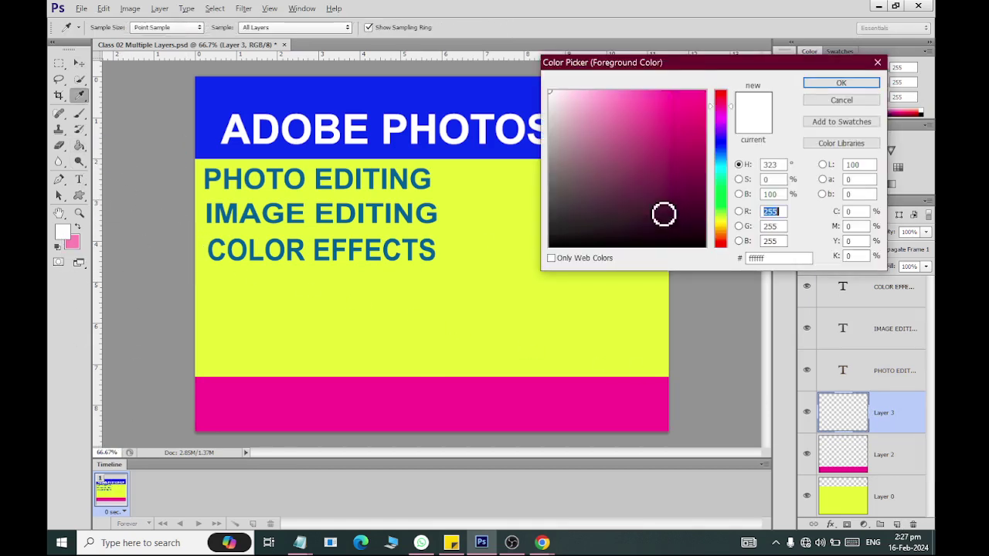
left_click_drag(718, 209, 726, 176)
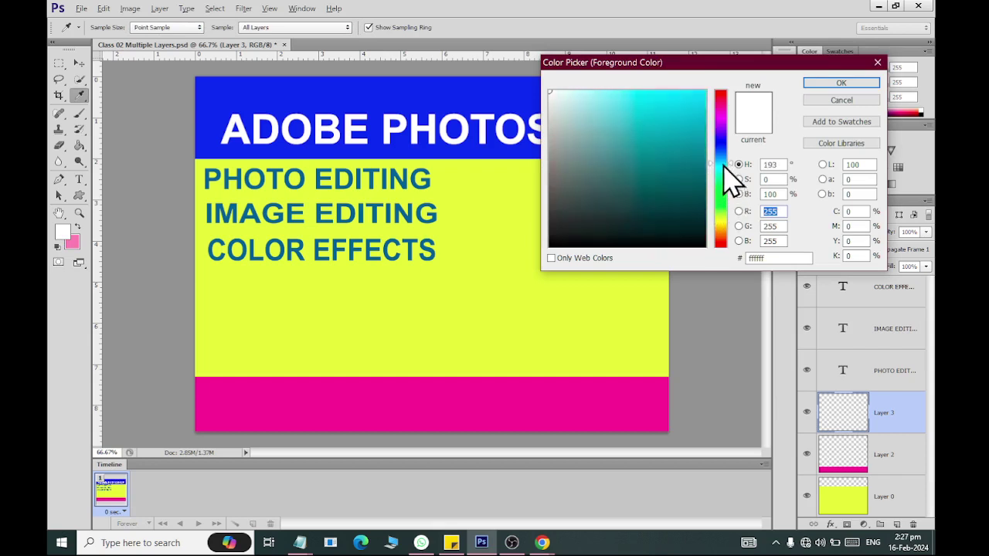
left_click(695, 112)
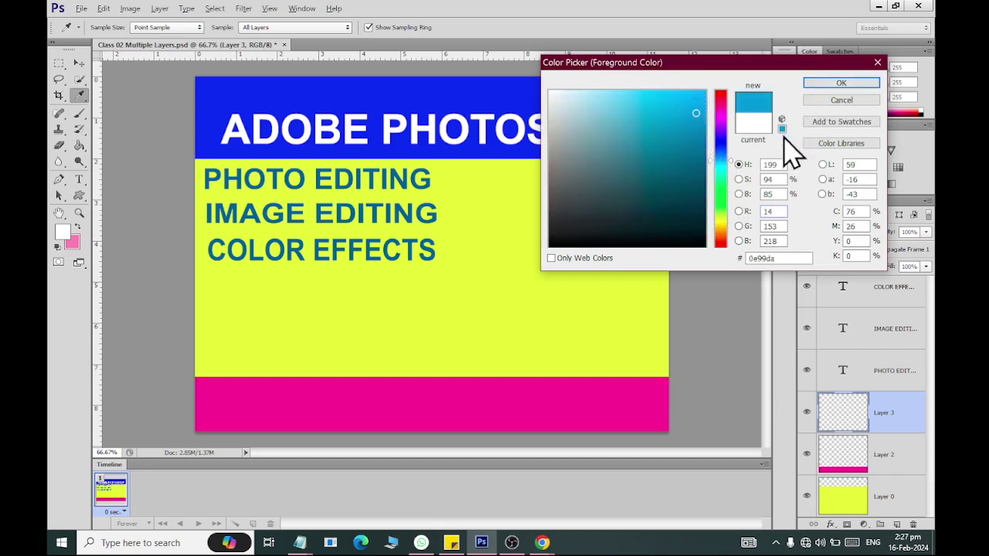
left_click_drag(723, 221, 724, 230)
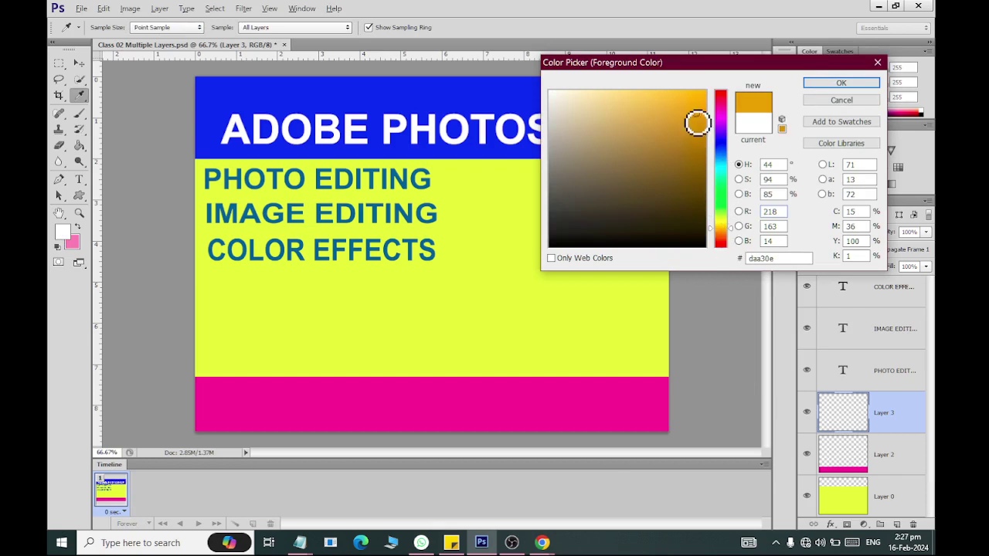
left_click_drag(696, 114, 702, 125)
key("Return")
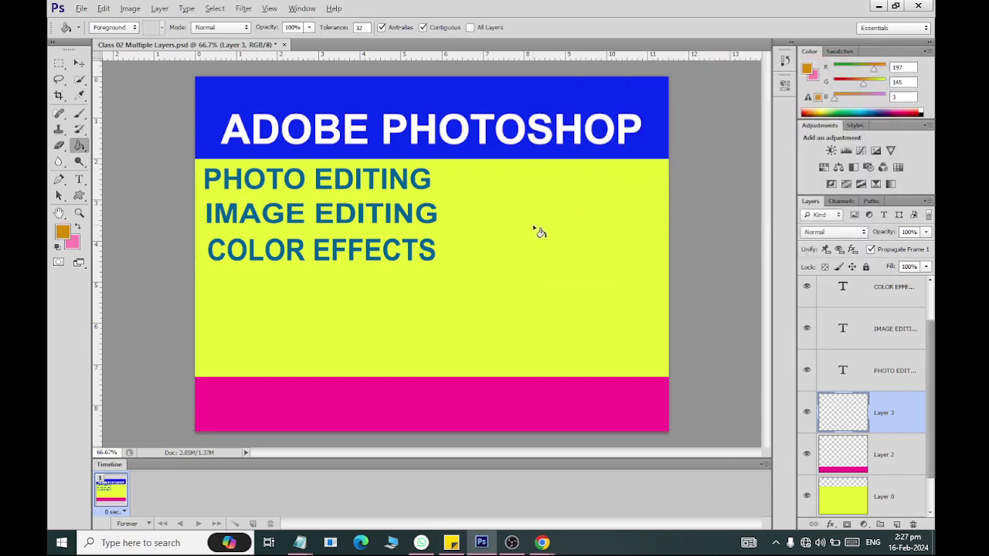
left_click(545, 270)
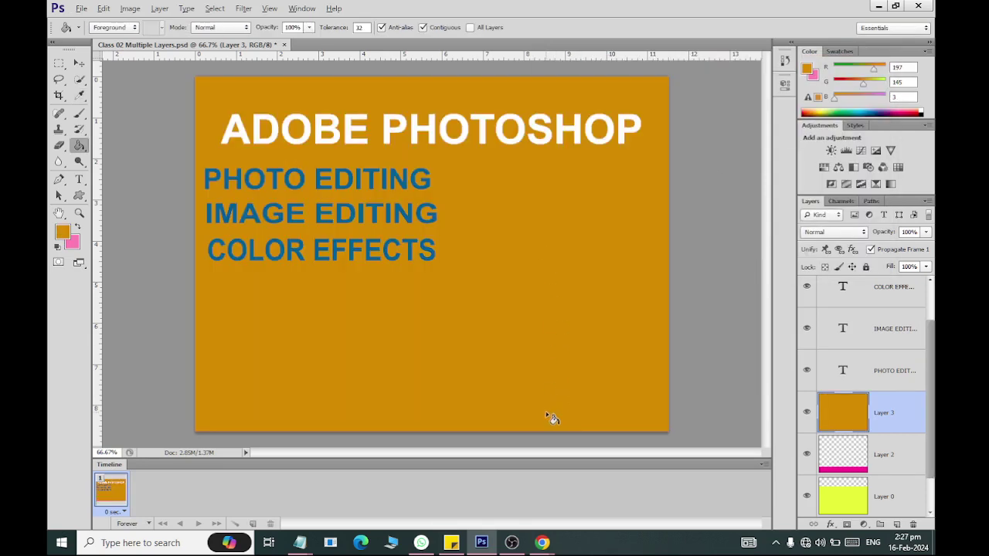
- Scale the orange fill into a box beside the three text lines and apply it
key("ctrl+t")
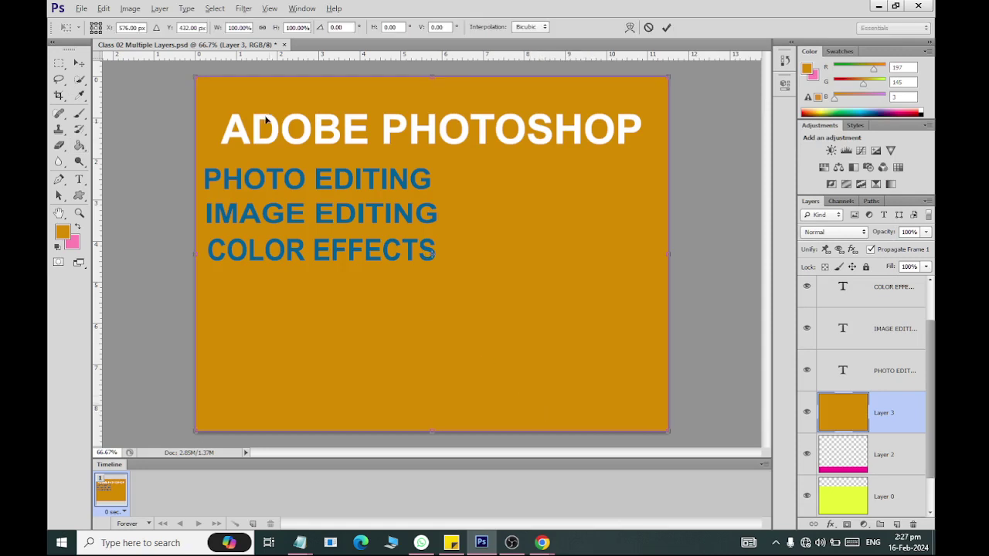
left_click_drag(193, 76, 501, 312)
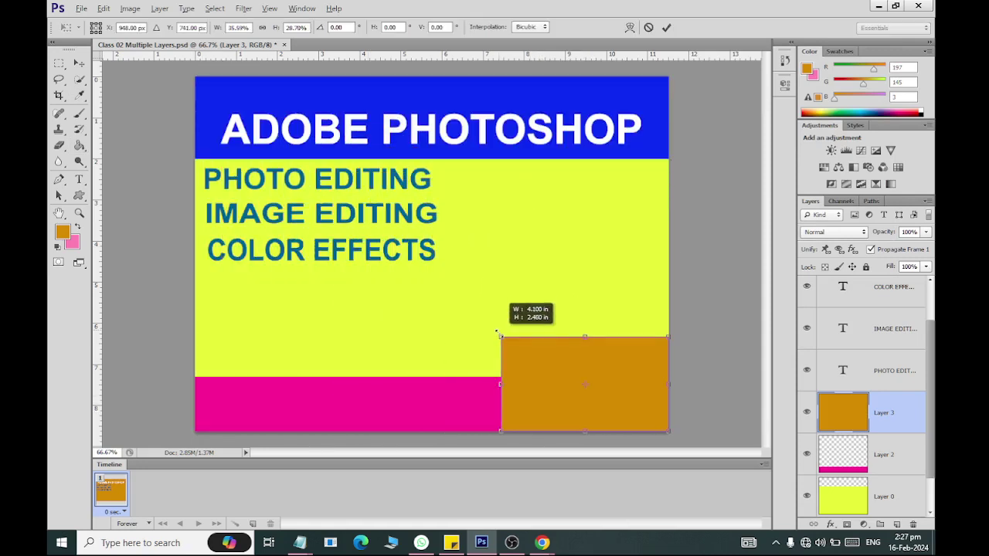
left_click_drag(574, 362, 554, 228)
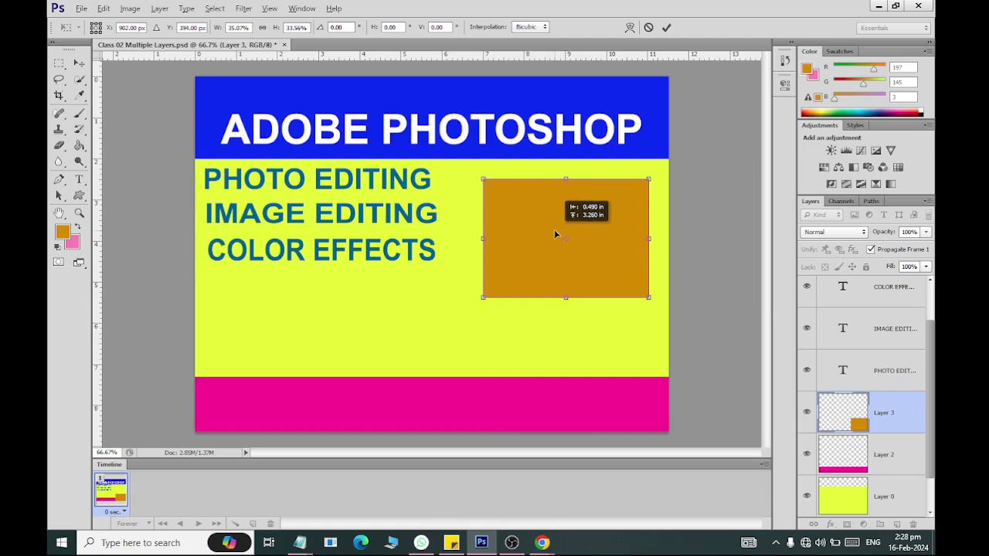
left_click(80, 64)
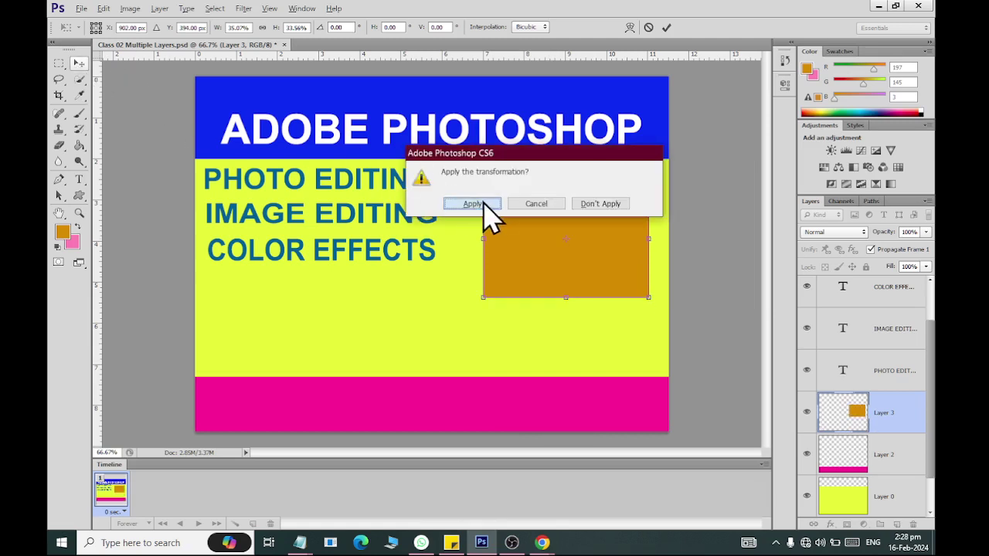
left_click(480, 205)
left_click(79, 179)
- Type APPLE GROUP on two lines below the text block and move it up
left_click(304, 334)
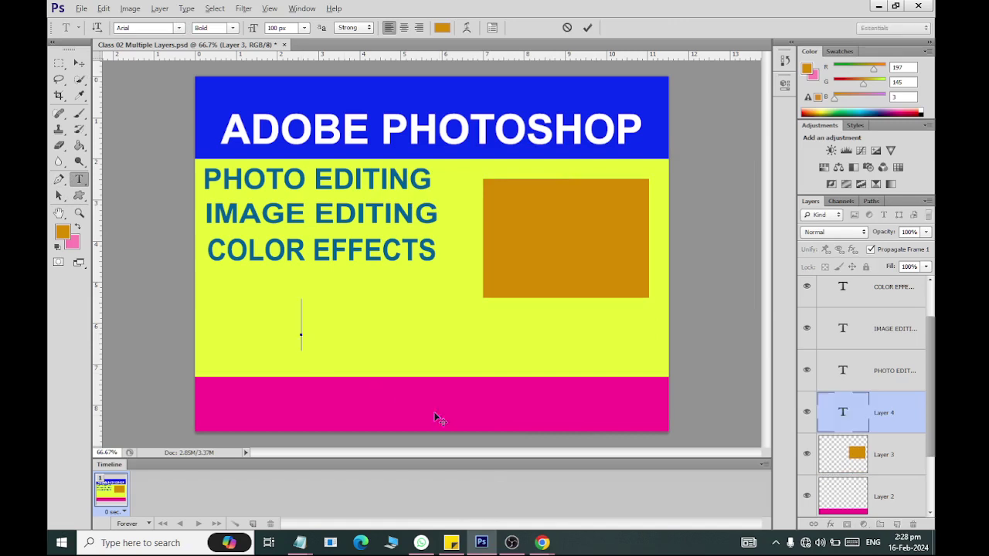
type("APPLE")
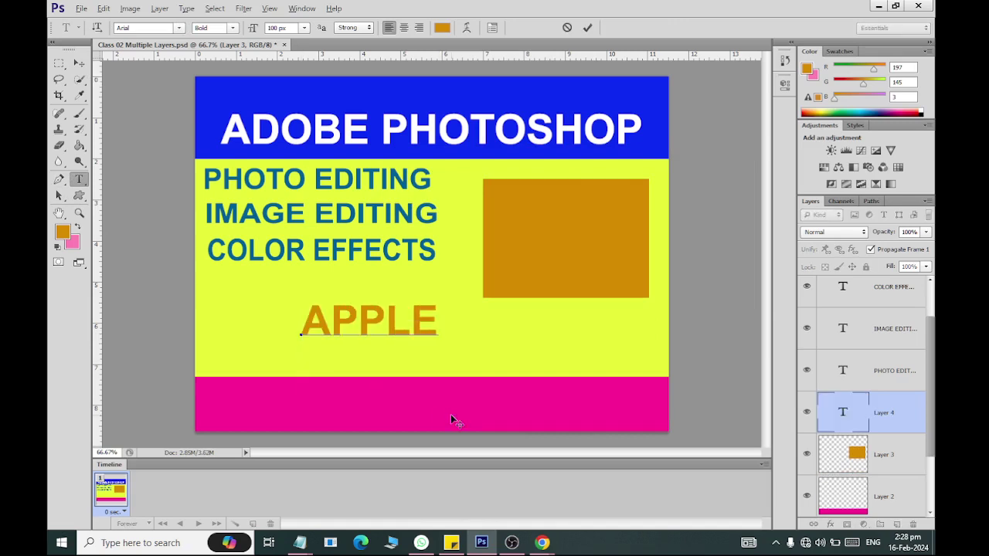
key("Return")
type("GROPUP")
key("BackSpace")
key("BackSpace")
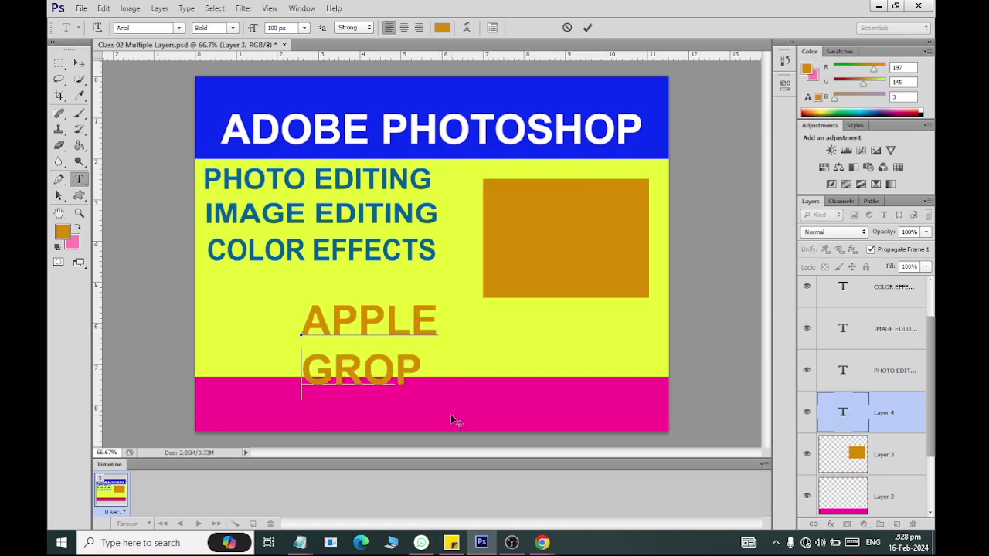
key("BackSpace")
type("UP")
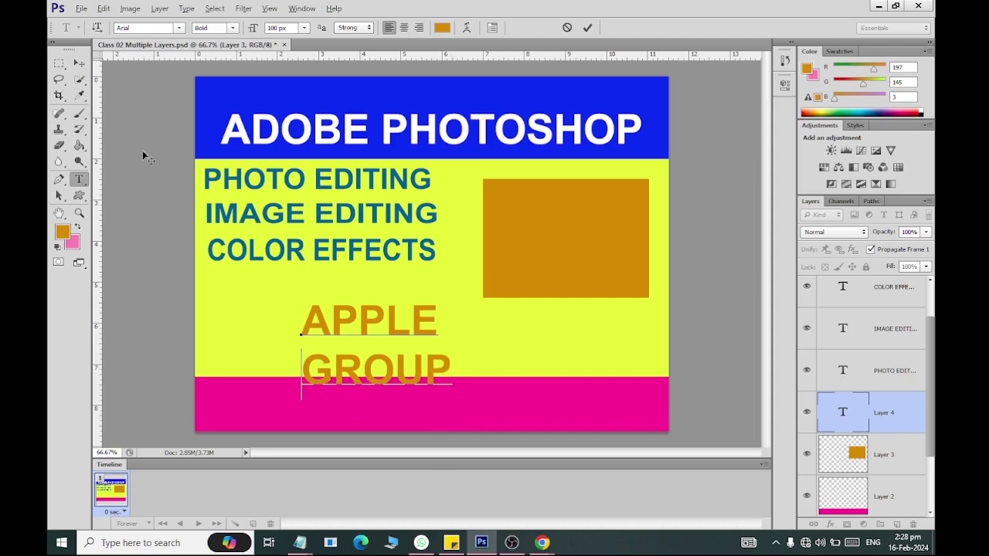
left_click(79, 63)
mouse_move(346, 329)
left_mouse_down()
mouse_move(352, 291)
mouse_move(329, 287)
mouse_move(459, 343)
left_mouse_up()
- Make the APPLE GROUP text white and move it into the orange box
left_click(78, 179)
left_click(441, 28)
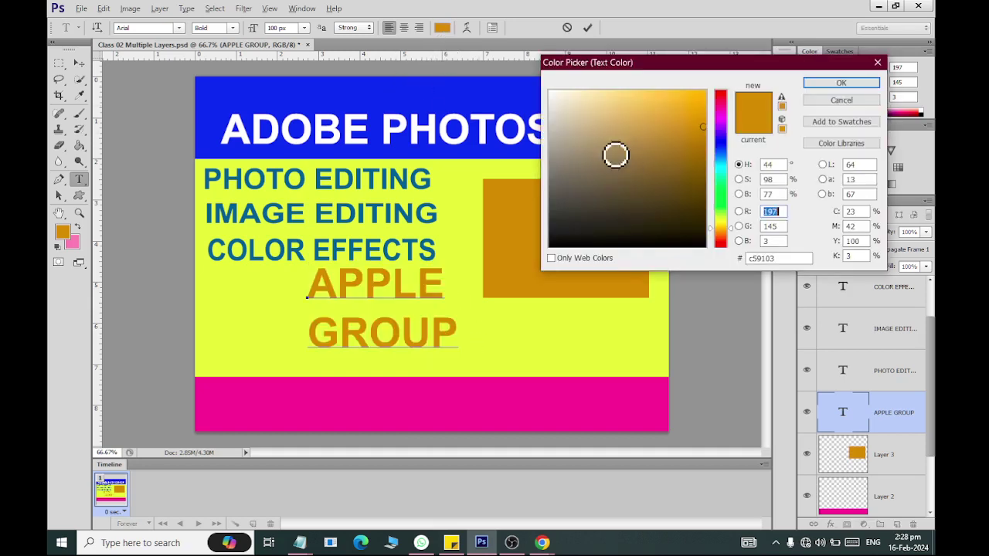
left_click(550, 91)
left_click(841, 83)
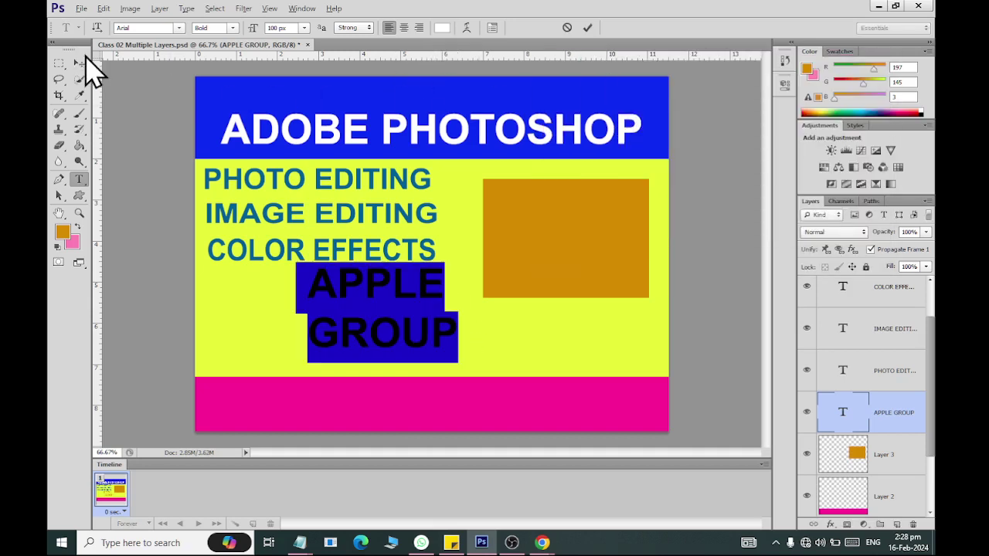
left_click(79, 62)
left_click_drag(426, 311, 613, 247)
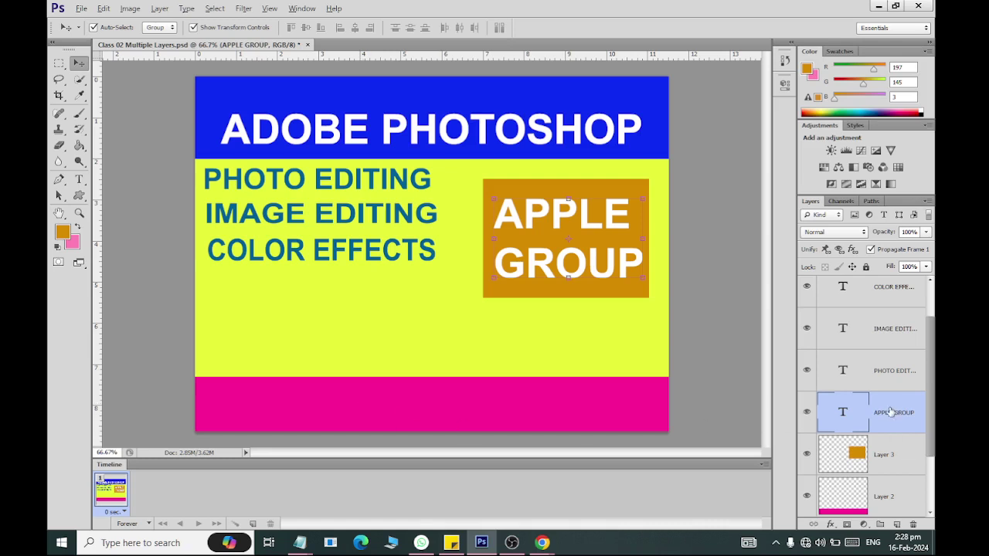
- Add Layer 4 above the orange box and fill it with dark grey #545350
left_click(887, 454)
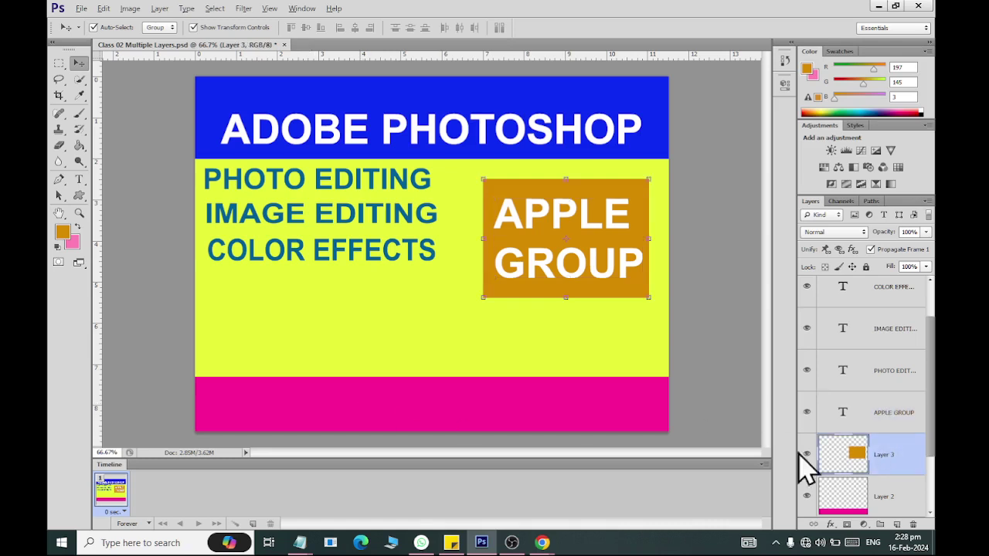
left_click(896, 524)
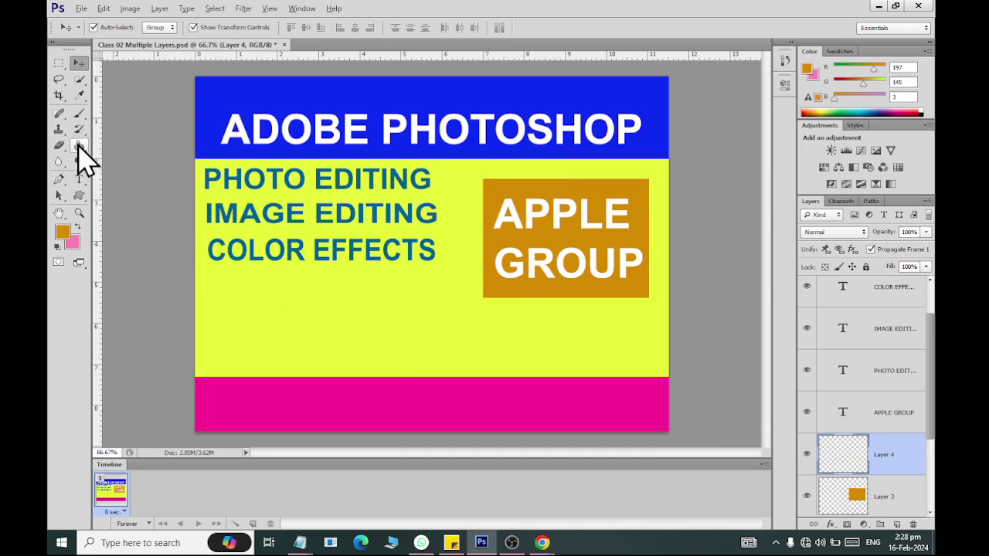
key("i")
left_click(62, 231)
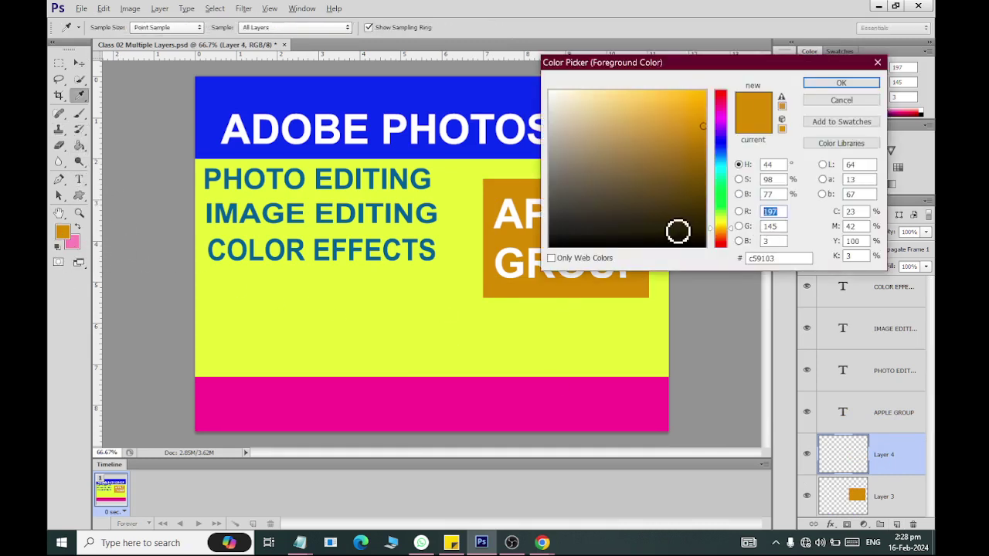
left_click_drag(678, 231, 556, 196)
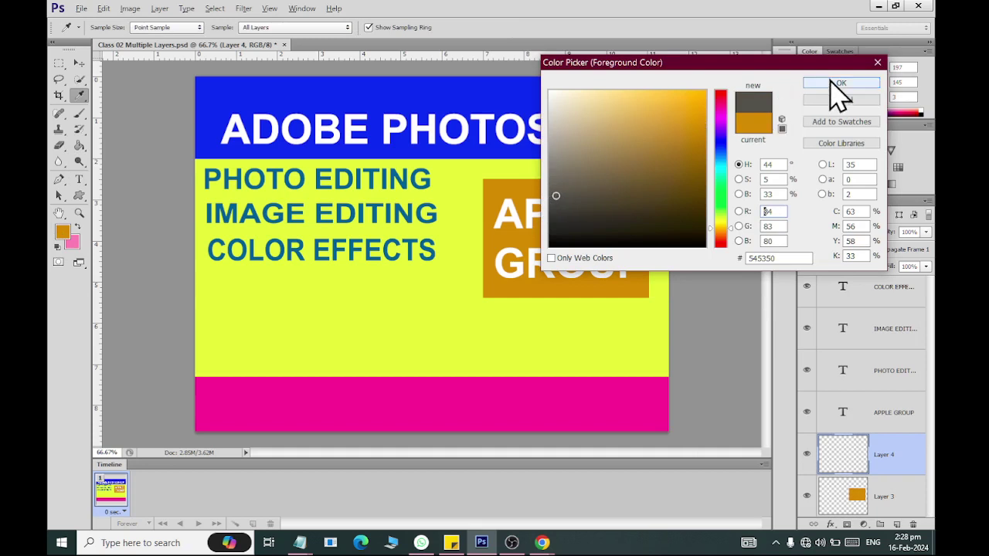
left_click(838, 83)
key("alt+BackSpace")
- Squash the grey fill into a thin bar just above the magenta band and apply it
left_click(79, 63)
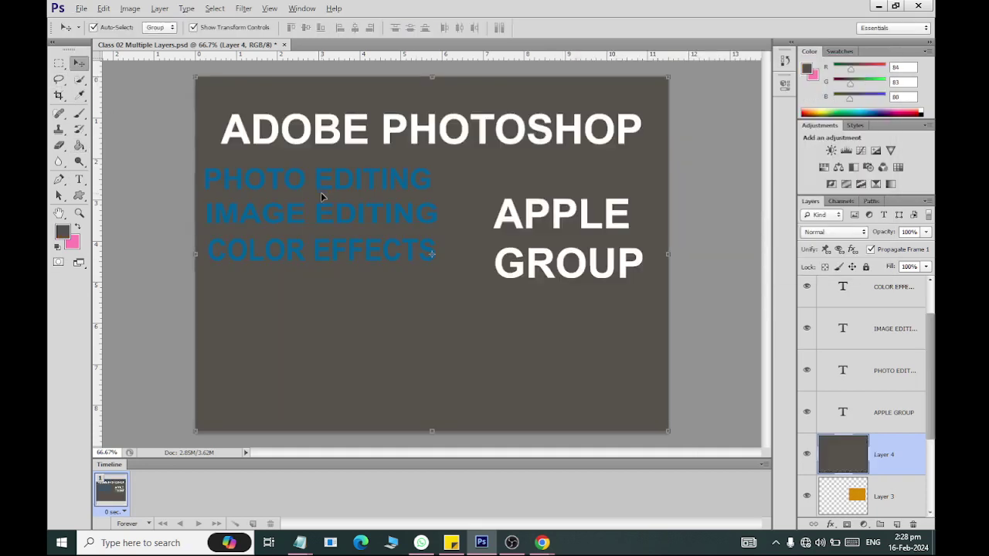
key("ctrl+t")
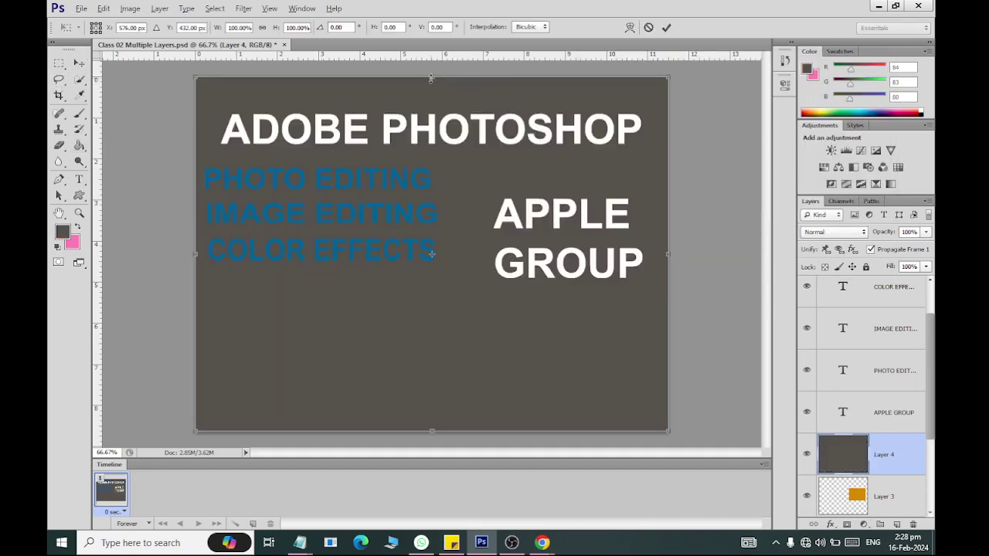
mouse_move(431, 78)
left_mouse_down()
mouse_move(387, 423)
mouse_move(382, 364)
mouse_move(389, 371)
left_mouse_up()
left_click(79, 63)
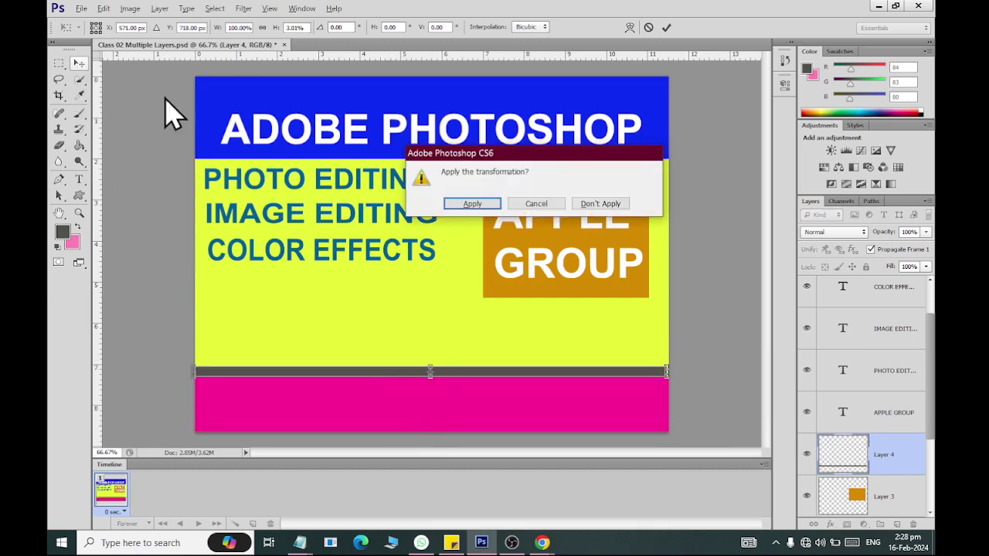
left_click(473, 203)
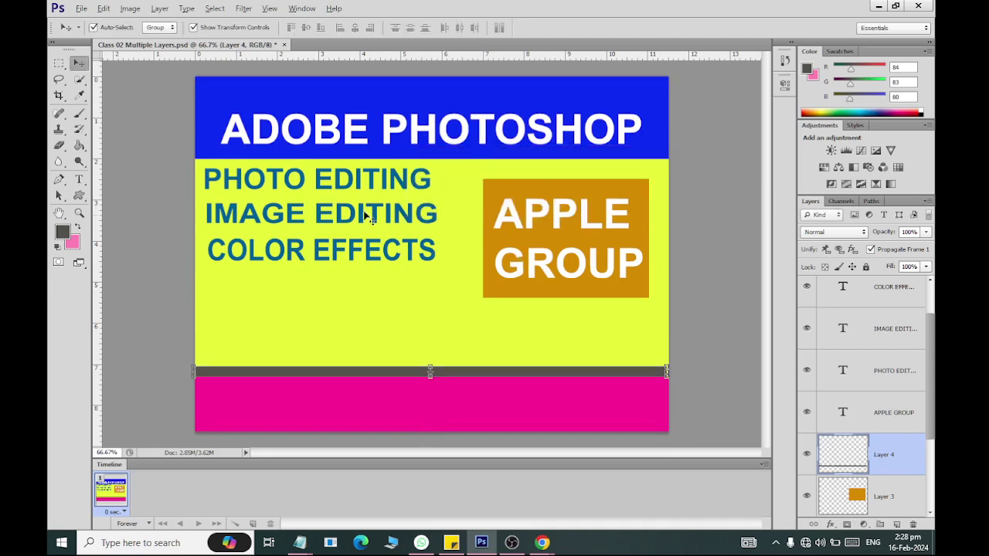
left_click(379, 282)
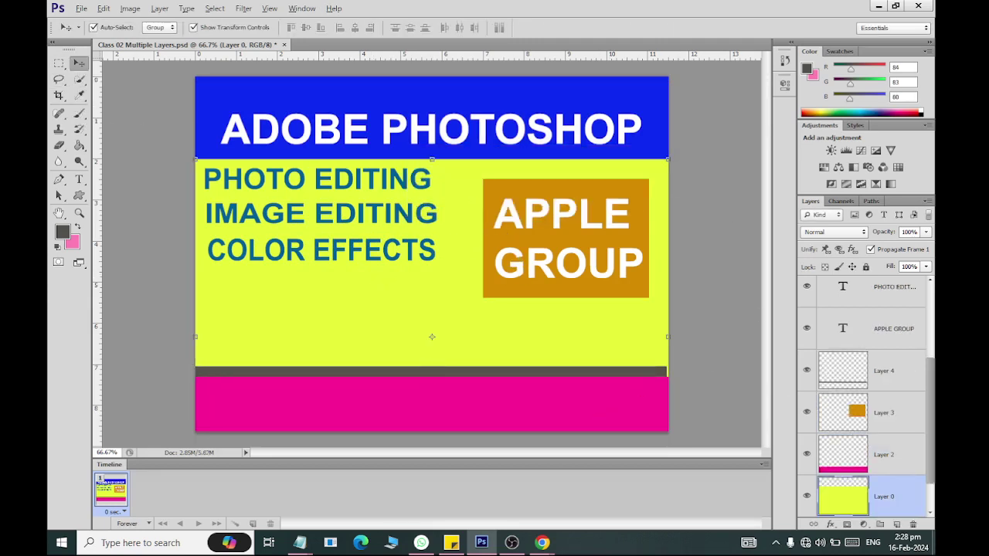
- Stretch Layer 4's grey bar upward to about 250% height and apply it
left_click(839, 387)
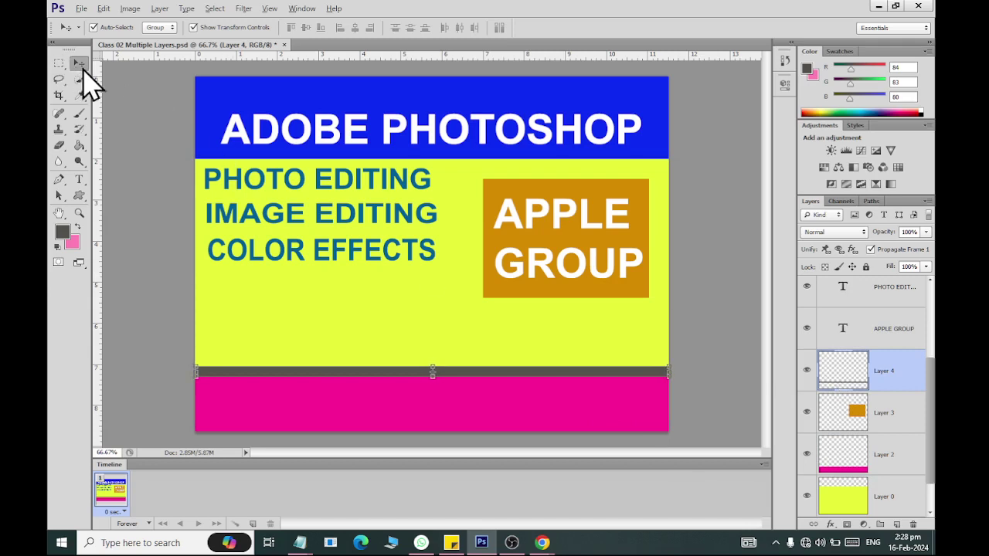
key("alt+bracketright")
left_click(835, 289)
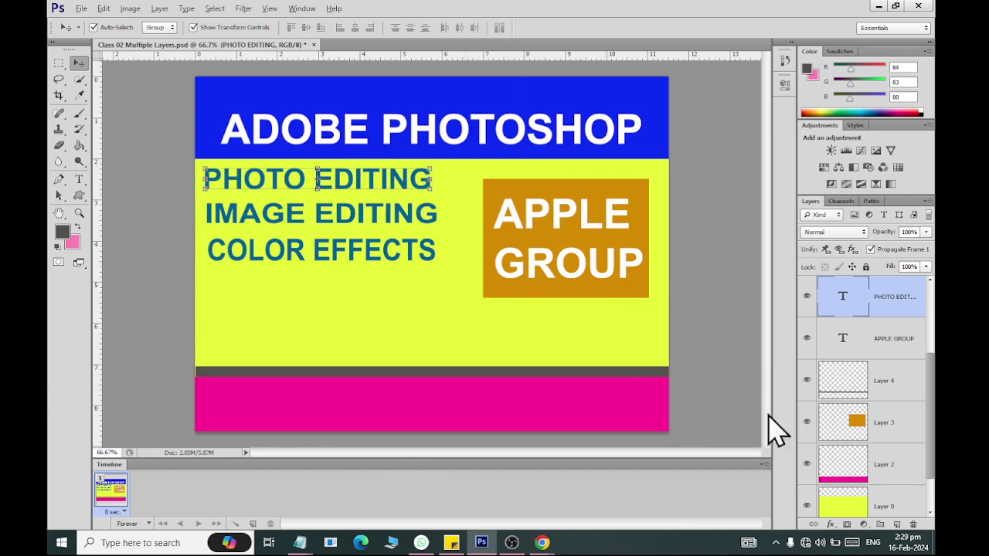
scroll(877, 296, "up", 3)
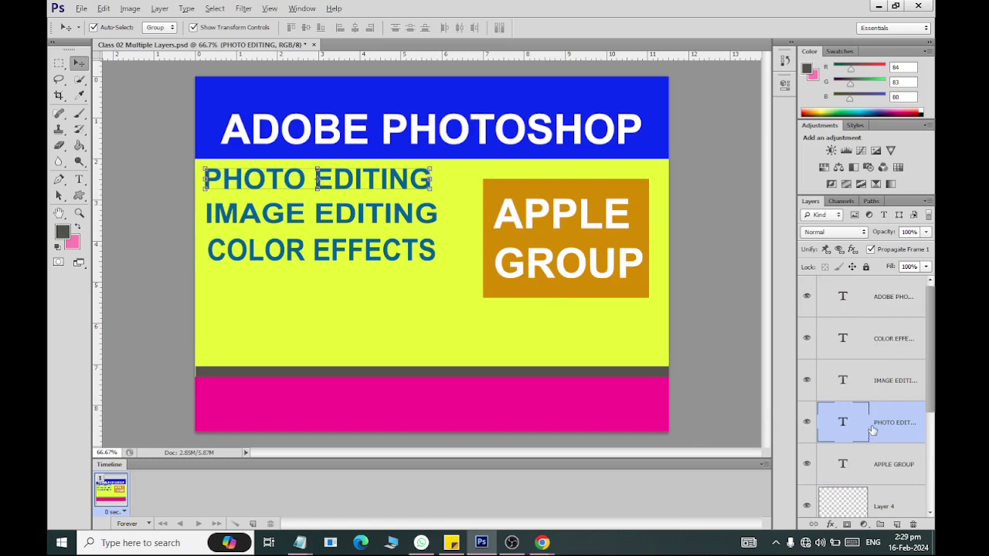
scroll(876, 449, "down", 1)
left_click(882, 468)
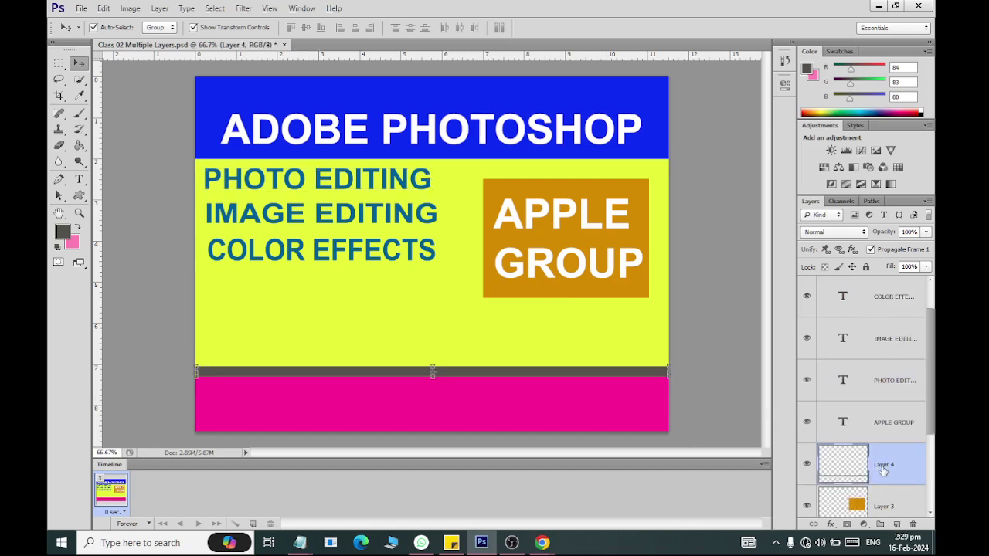
key("ctrl+t")
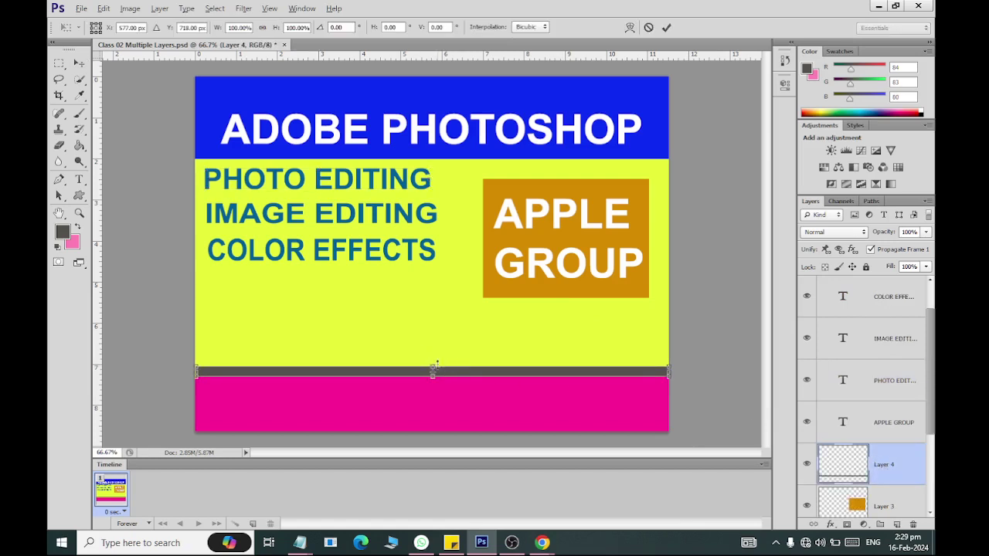
left_click_drag(433, 363, 433, 351)
left_click(80, 63)
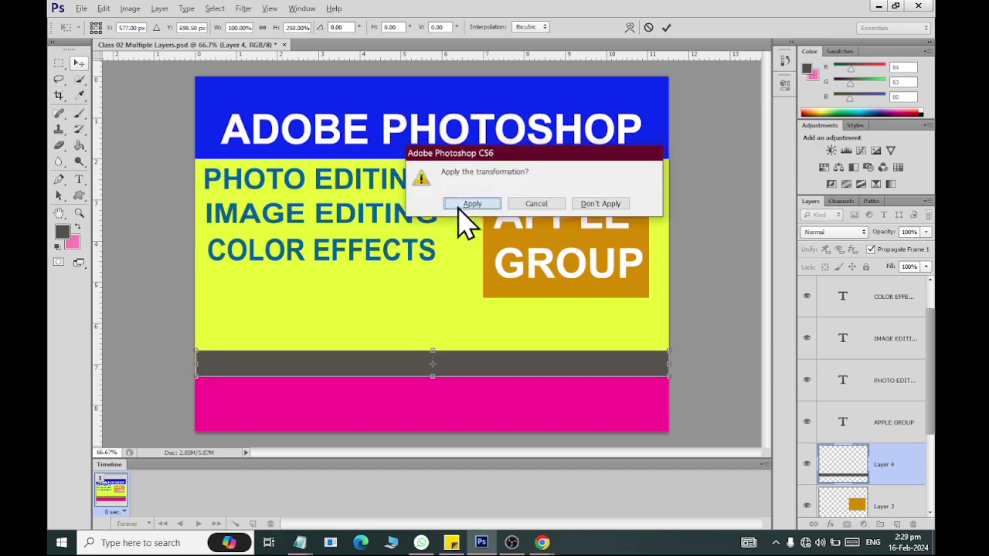
left_click(466, 204)
- Type the college name as a new bold text line in the lower yellow area
left_click(79, 179)
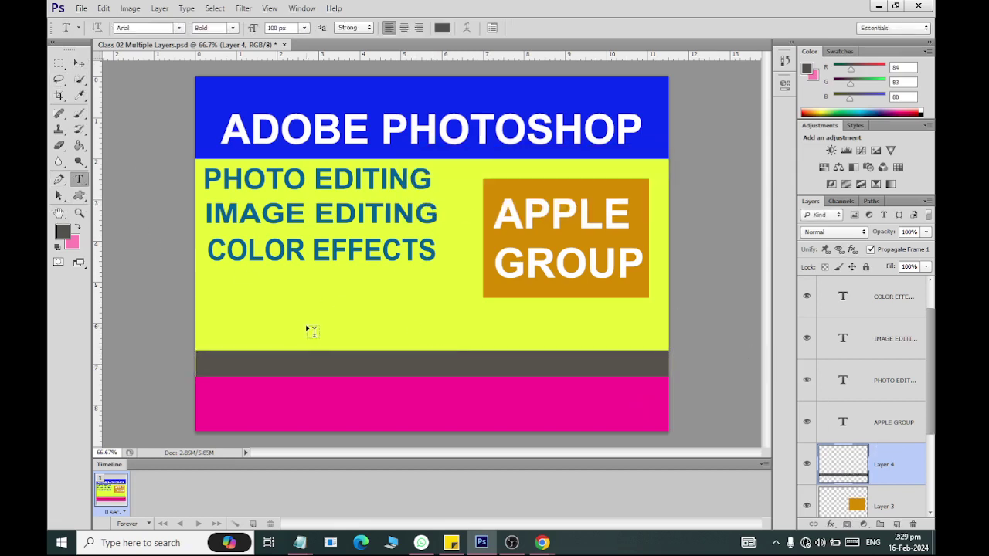
left_click(303, 322)
type("rashi")
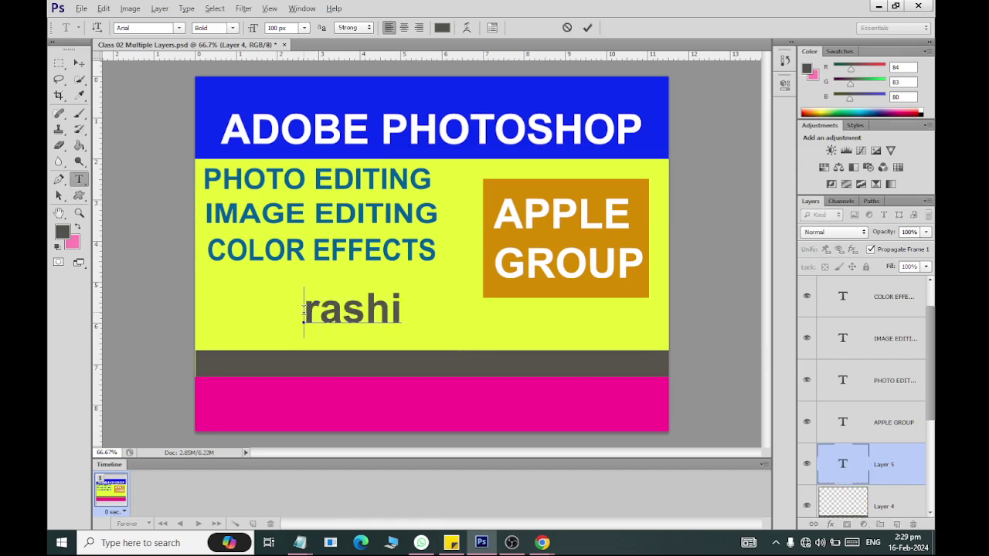
key("ctrl+a")
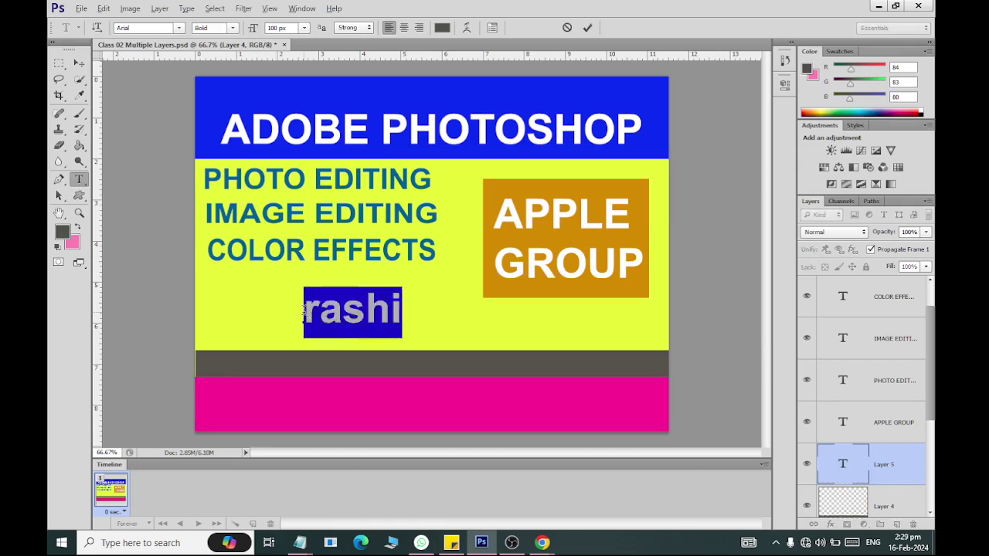
type("Rashd New")
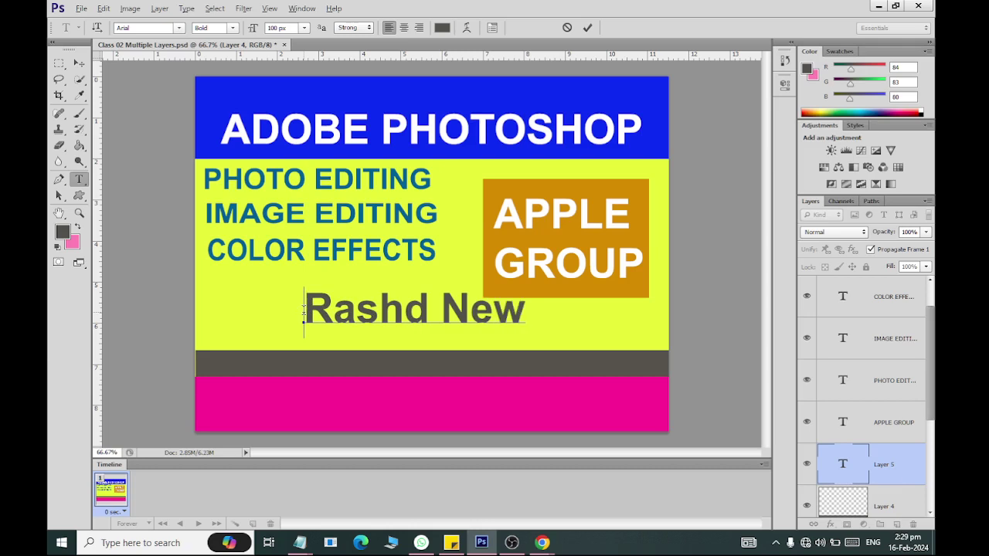
key("BackSpace")
key("ctrl+a")
key("BackSpace")
type("Rashid")
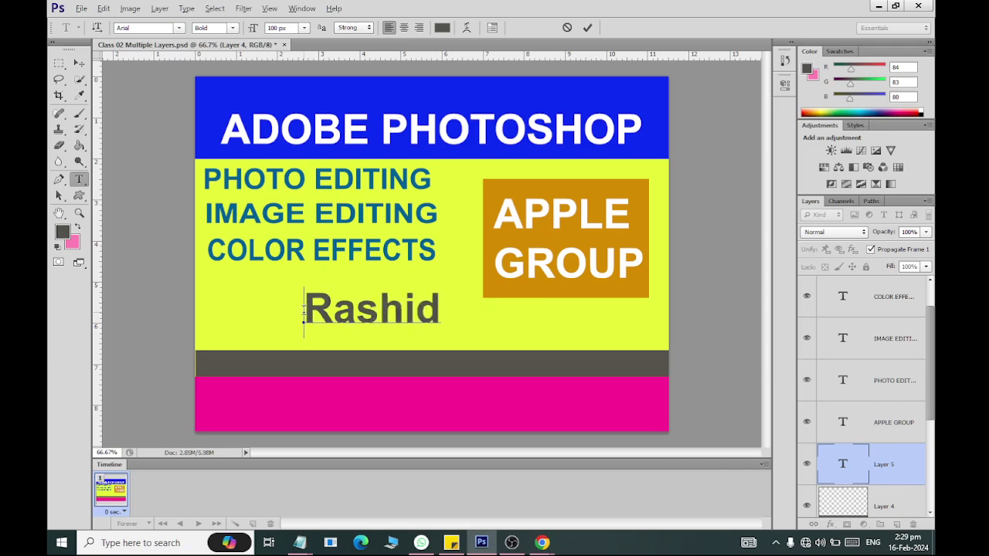
type(" New Al")
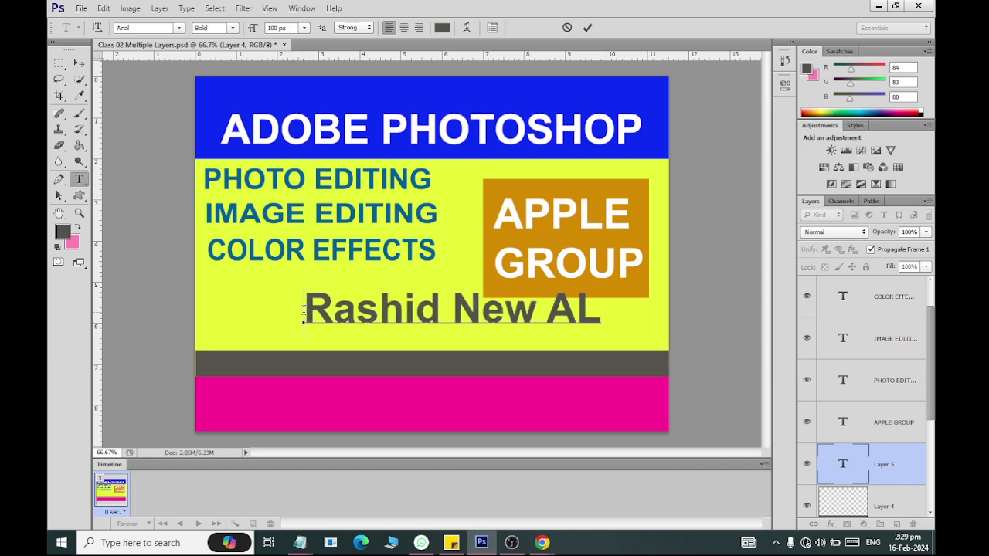
type("-H")
type("s")
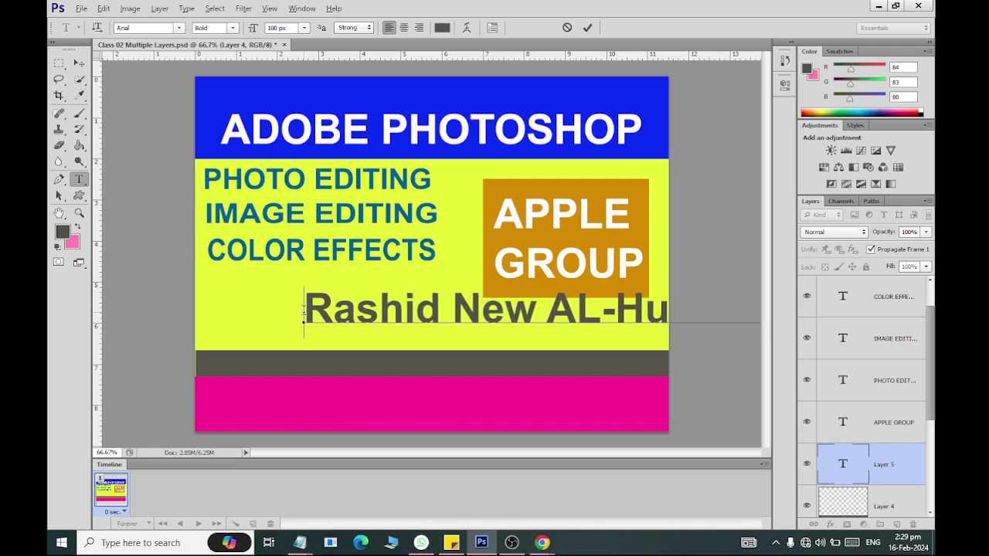
left_click(80, 63)
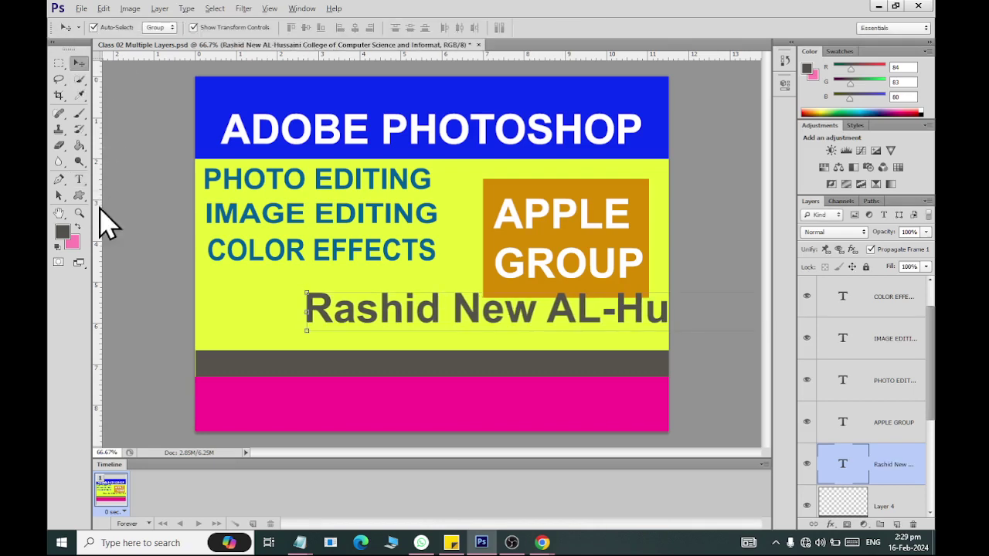
- Recolour the whole college name line white (#ffffff)
left_click(78, 181)
left_click(359, 305)
key("ctrl+a")
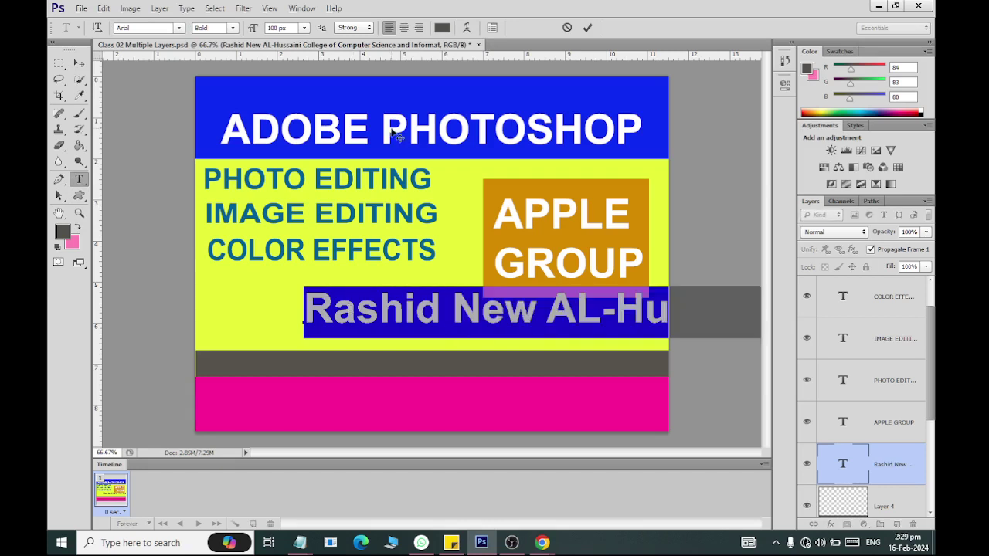
left_click(444, 28)
left_click(695, 91)
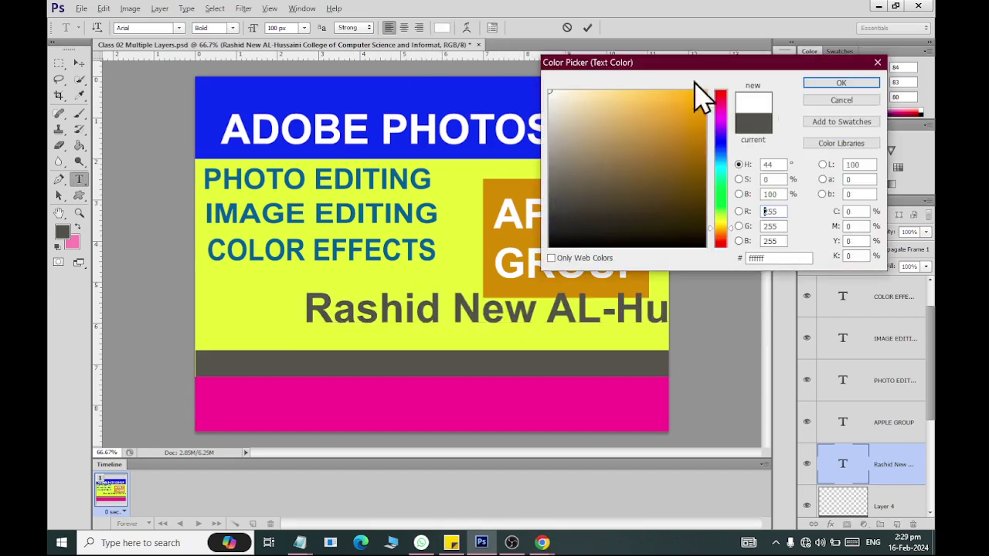
left_click(845, 84)
left_click(79, 64)
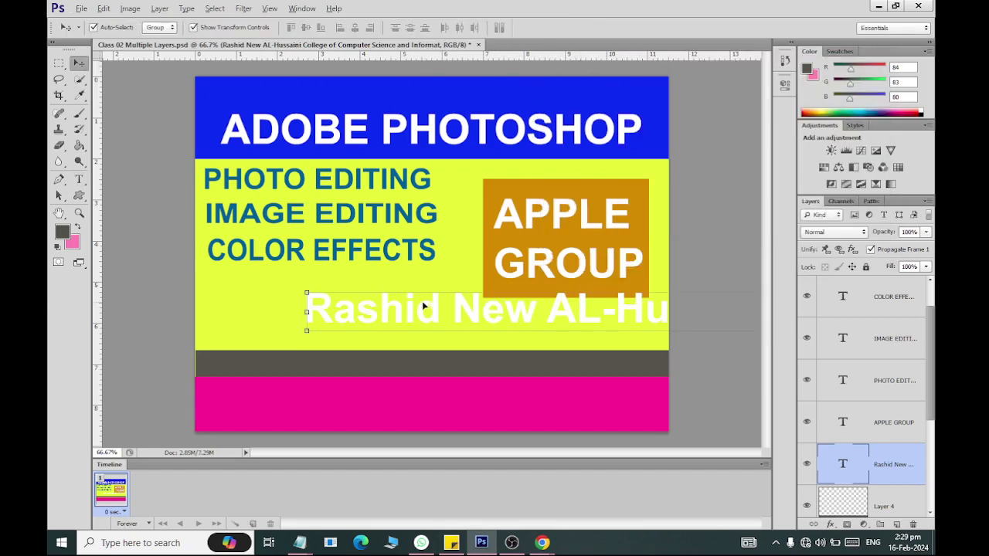
- Move the white college name onto the grey bar, shrink it to fit, and apply
key("ctrl+t")
mouse_move(448, 327)
left_mouse_down()
mouse_move(234, 330)
mouse_move(247, 335)
left_mouse_up()
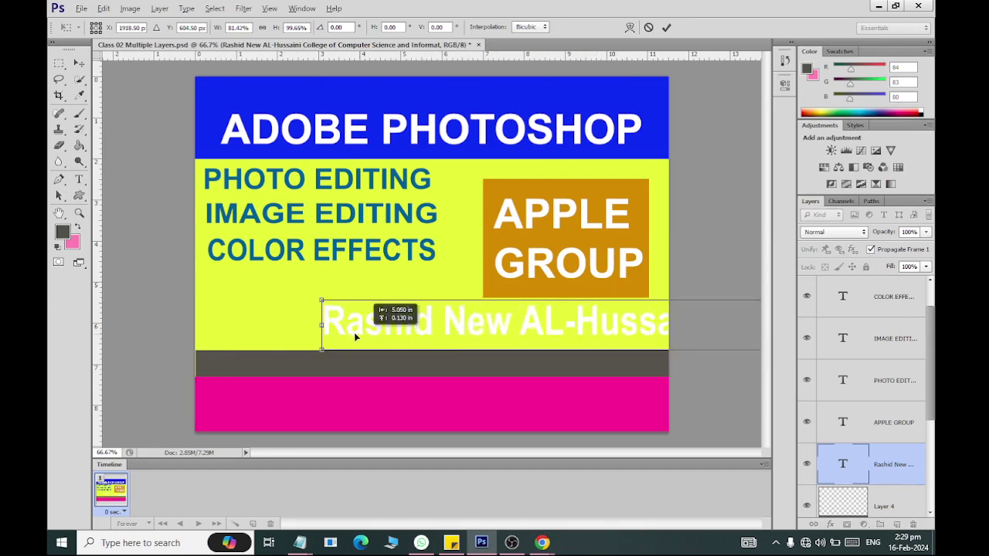
mouse_move(248, 334)
left_mouse_down()
mouse_move(568, 322)
mouse_move(390, 327)
mouse_move(231, 309)
mouse_move(270, 338)
mouse_move(541, 349)
mouse_move(325, 340)
mouse_move(367, 349)
mouse_move(581, 340)
mouse_move(325, 348)
mouse_move(332, 351)
left_mouse_up()
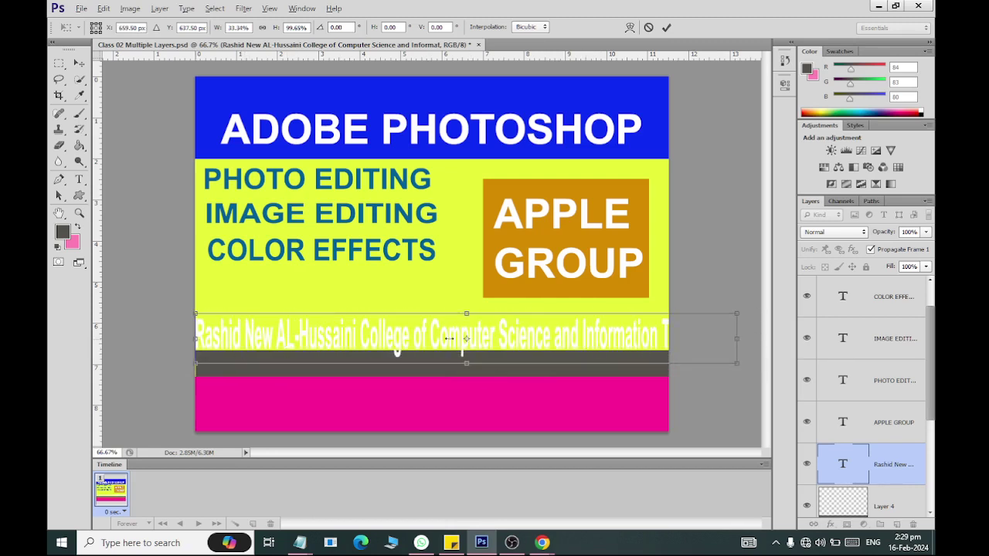
left_click_drag(196, 338, 228, 338)
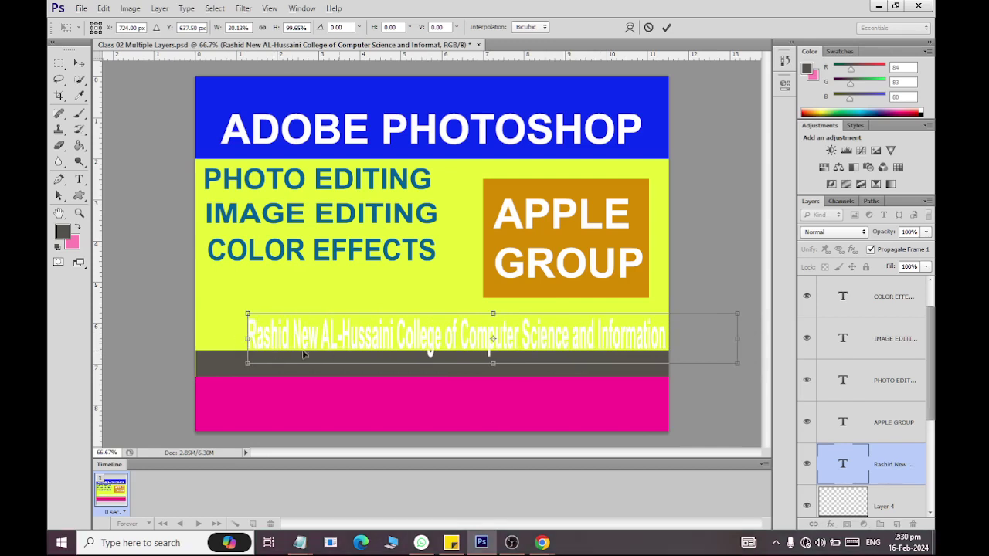
mouse_move(360, 347)
left_mouse_down()
mouse_move(266, 354)
mouse_move(263, 376)
mouse_move(272, 376)
left_mouse_up()
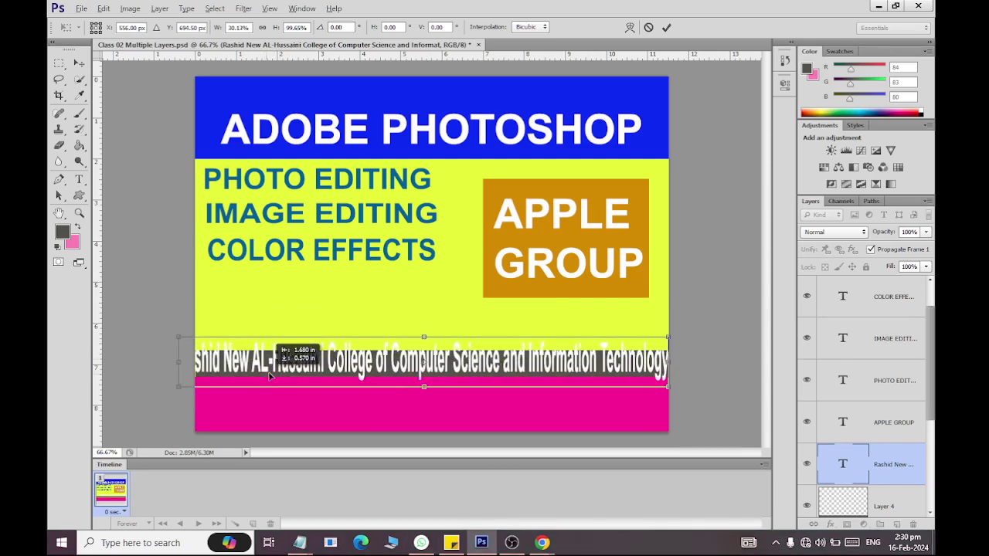
left_click_drag(173, 332, 205, 350)
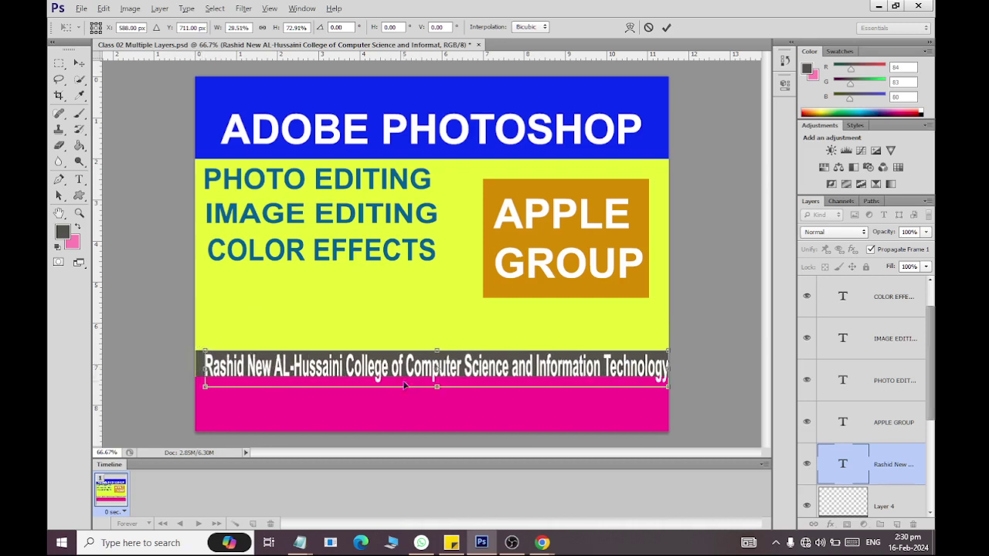
left_click_drag(437, 386, 436, 376)
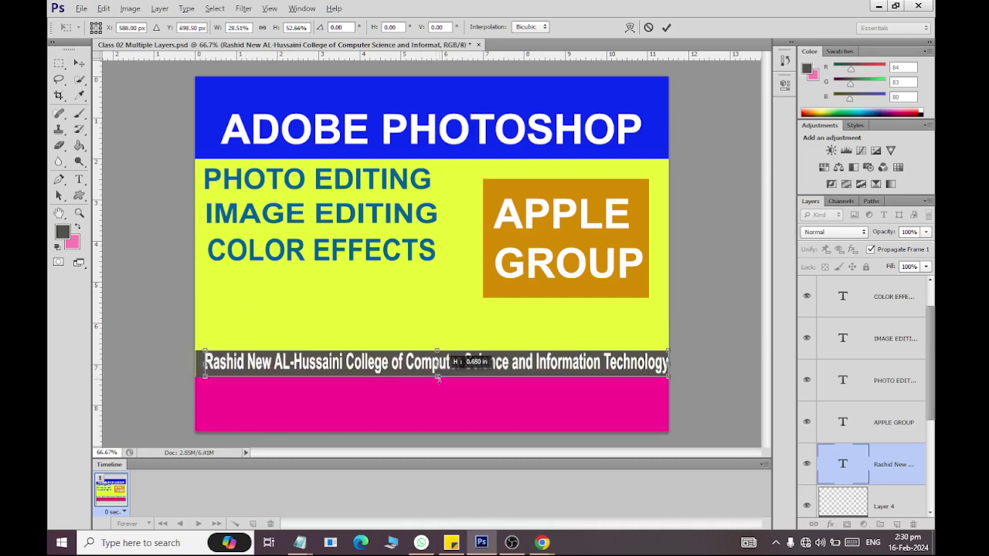
left_click_drag(667, 362, 663, 361)
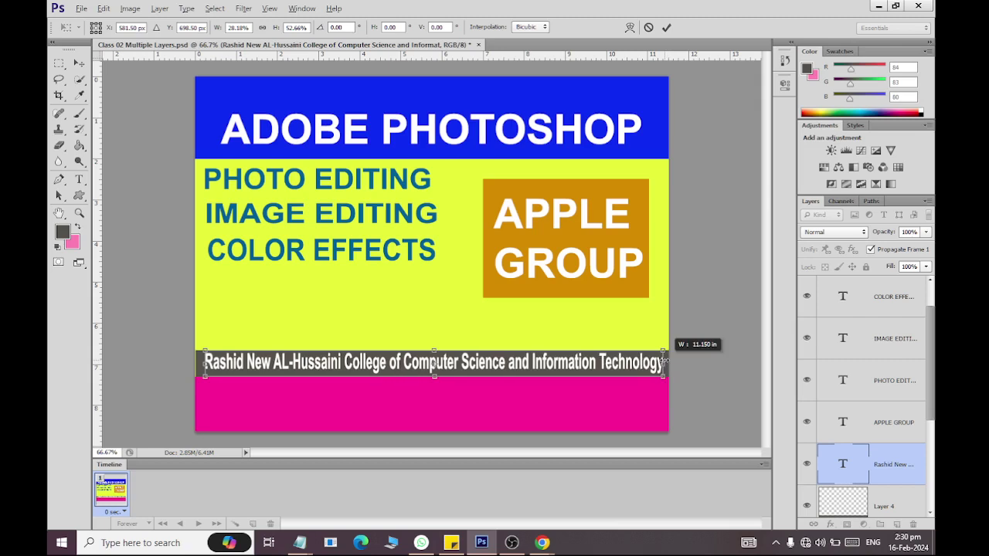
left_click(79, 62)
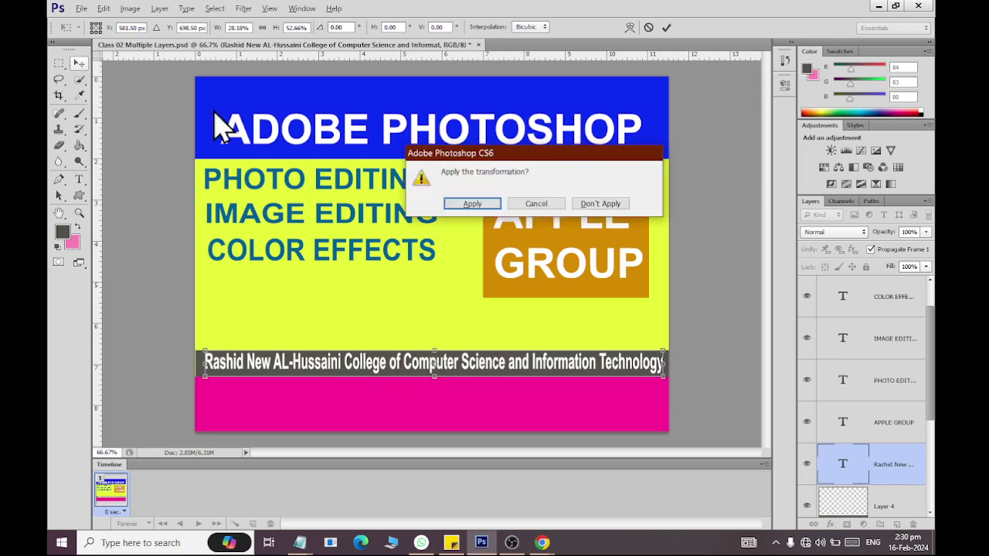
left_click(465, 204)
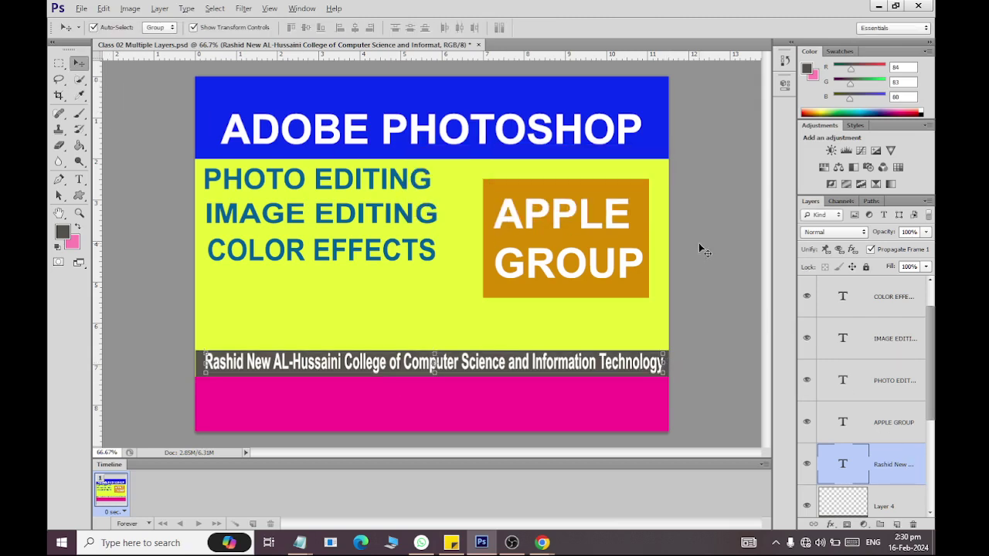
- Nudge the college name text down a pixel and back up, then reselect the blue background layer
key("Down")
key("Down")
key("Down")
key("Down")
key("Down")
key("Down")
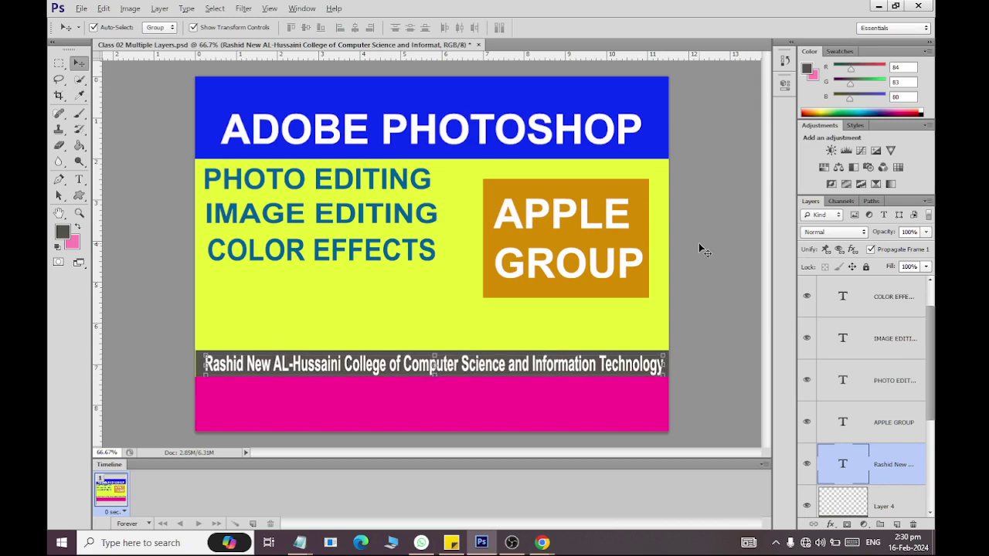
key("Up")
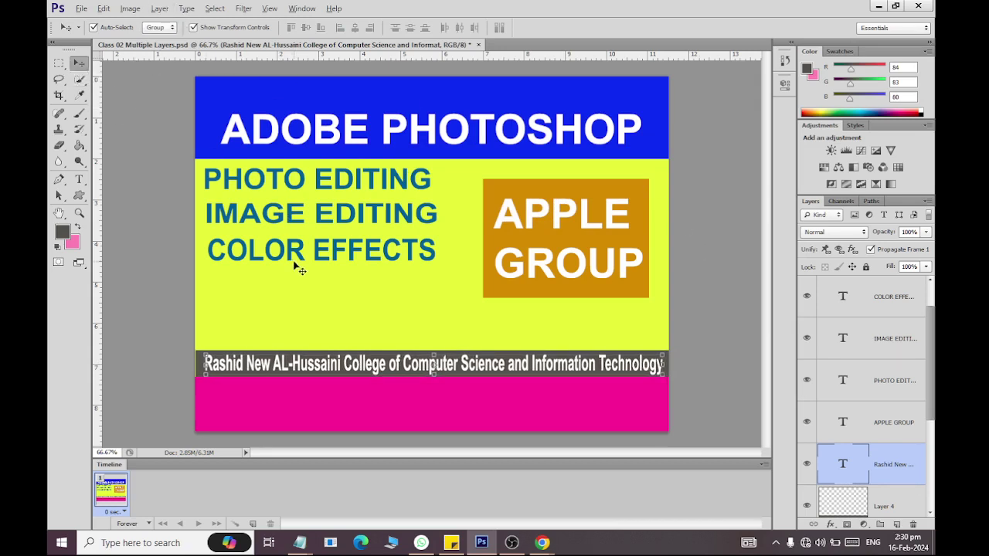
left_click(541, 155)
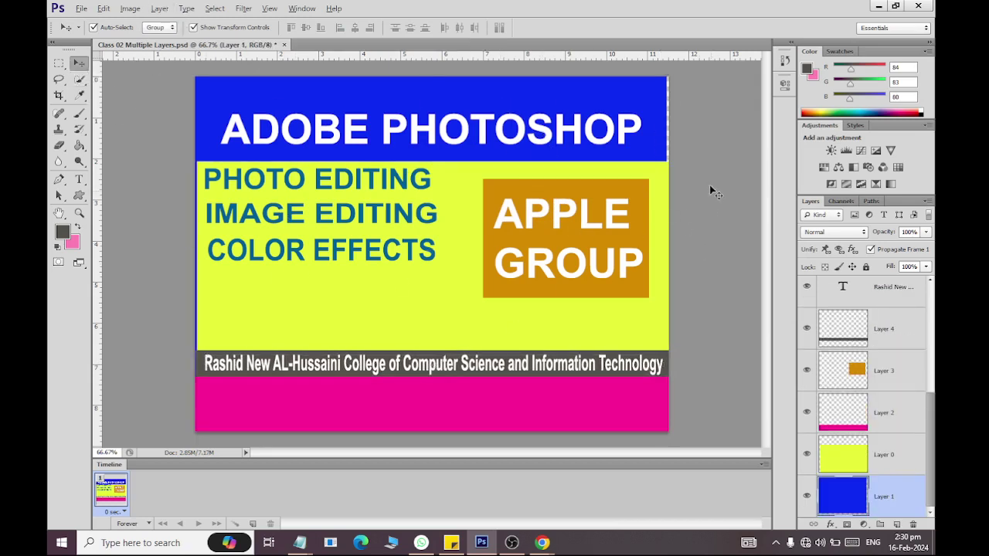
left_click(683, 214)
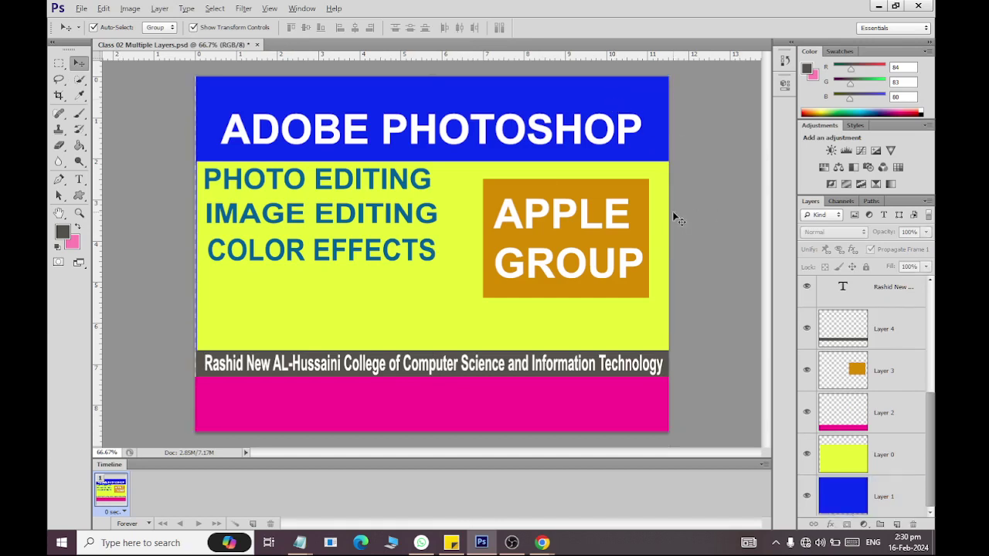
left_click(899, 504)
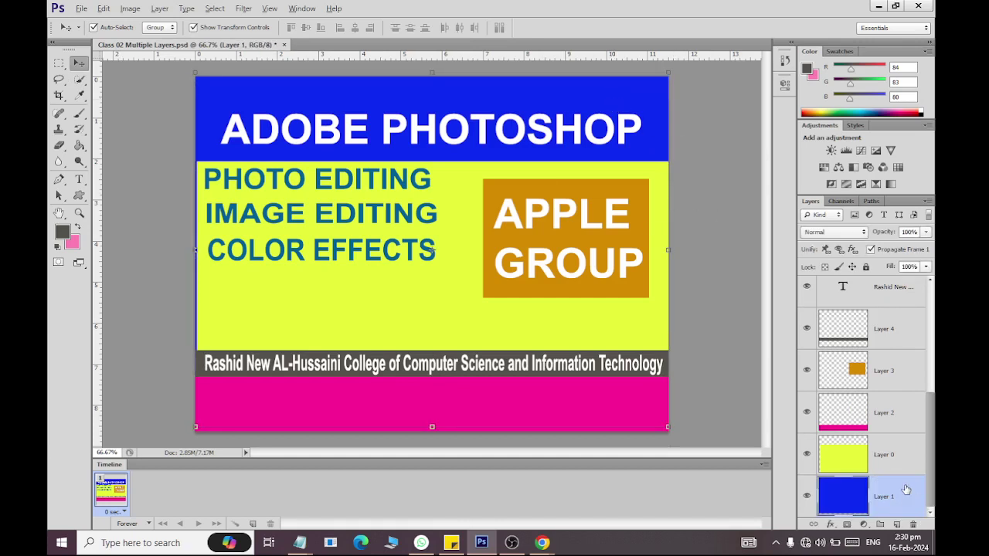
- Select the yellow band layer and switch to the Horizontal Type tool
left_click(888, 469)
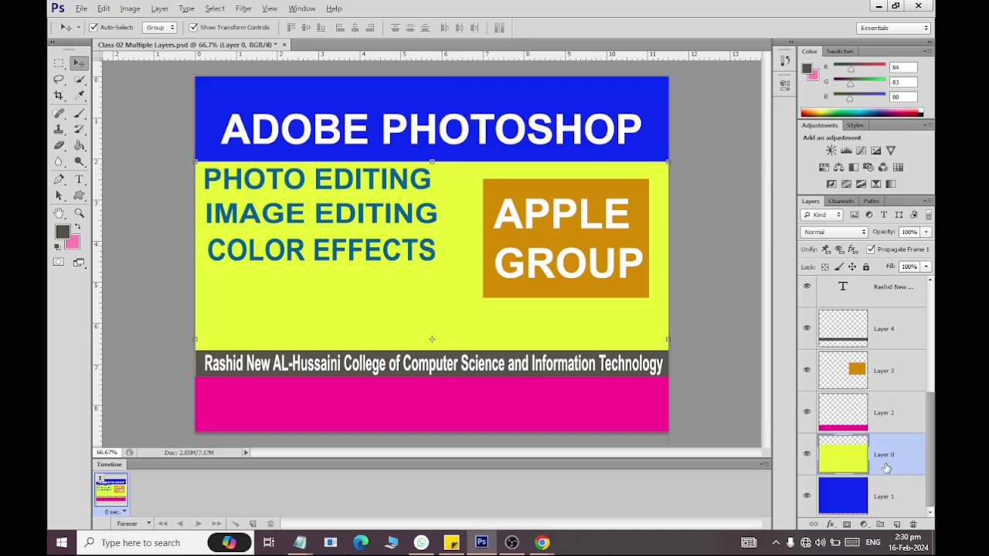
left_click(707, 254)
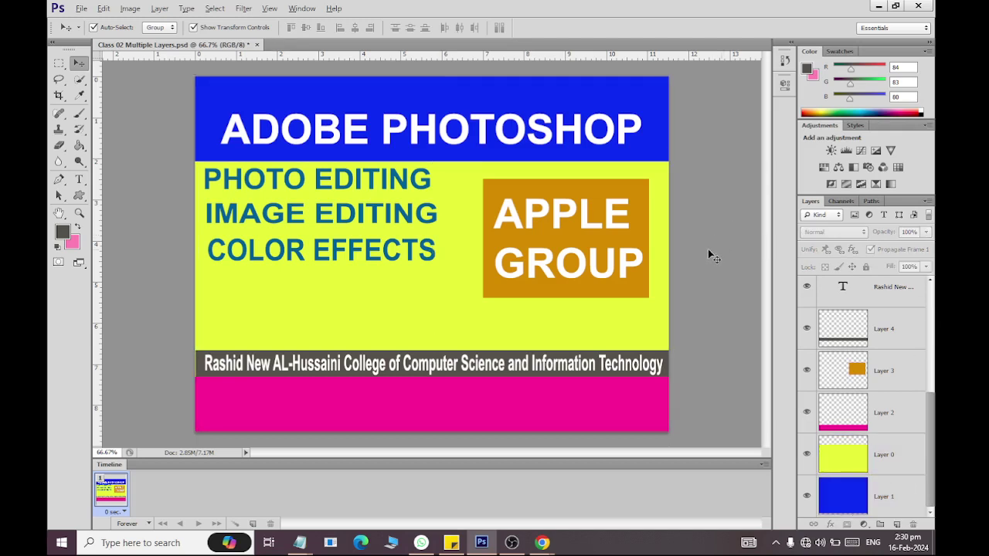
left_click(79, 179)
scroll(911, 373, "up", 3)
scroll(911, 373, "down", 4)
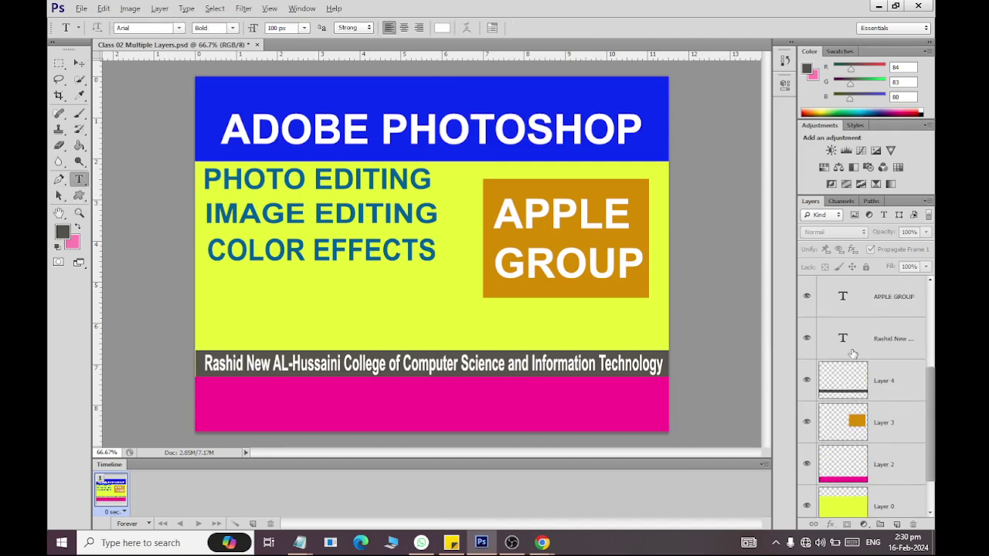
- Type 'CTRL+T' on the yellow band in a near-black colour and shift it slightly lower
left_click(888, 383)
left_click(266, 301)
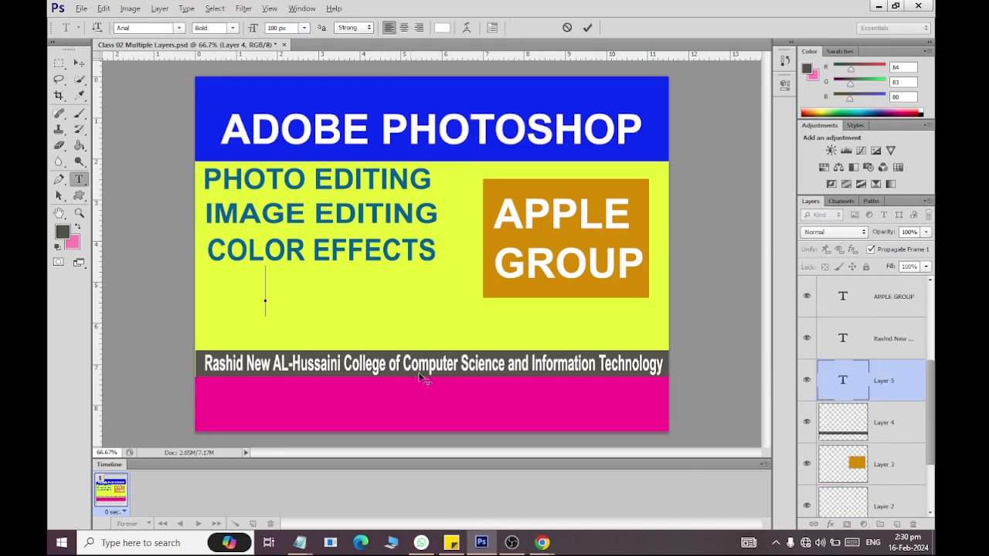
type("CTR")
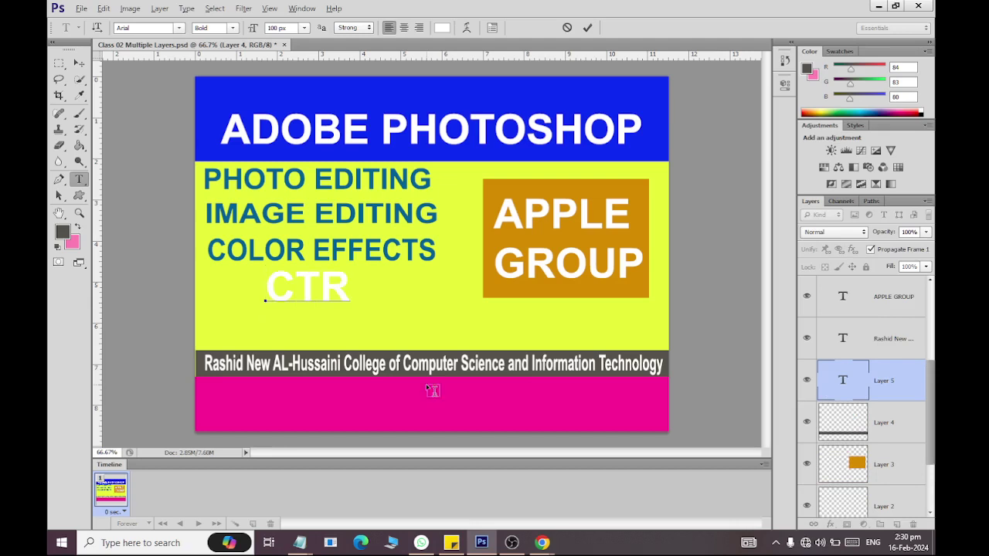
type("L+T")
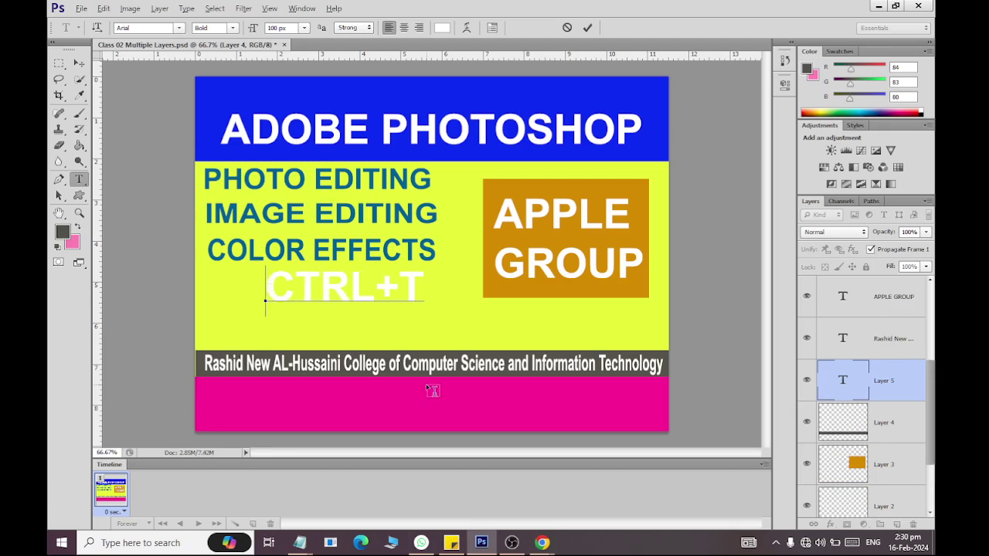
key("ctrl+a")
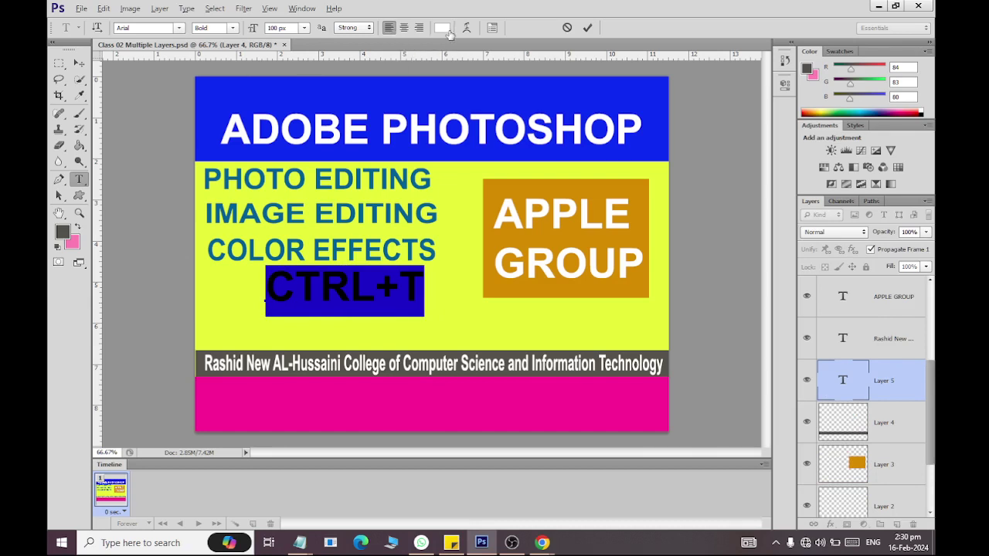
left_click(443, 29)
left_click(699, 233)
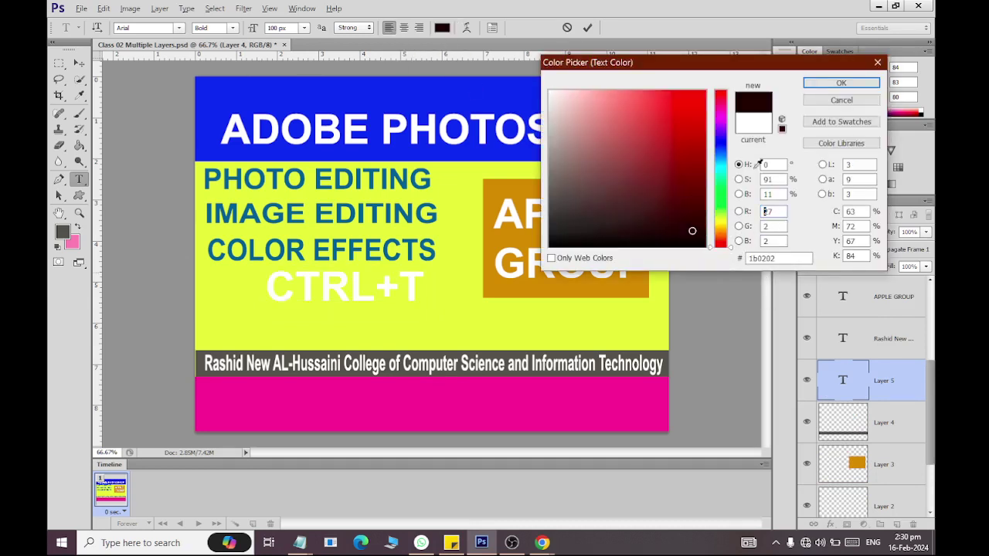
left_click(840, 83)
left_click(80, 63)
left_click_drag(344, 286, 343, 305)
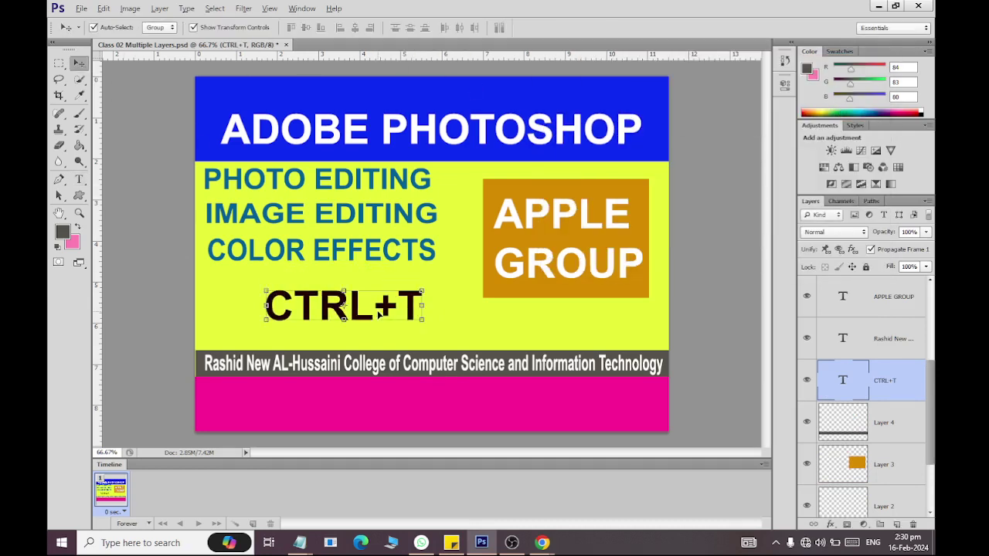
- Free Transform the CTRL+T text to 130% and move it just above the gray bar
key("ctrl+t")
left_click_drag(422, 334, 438, 343)
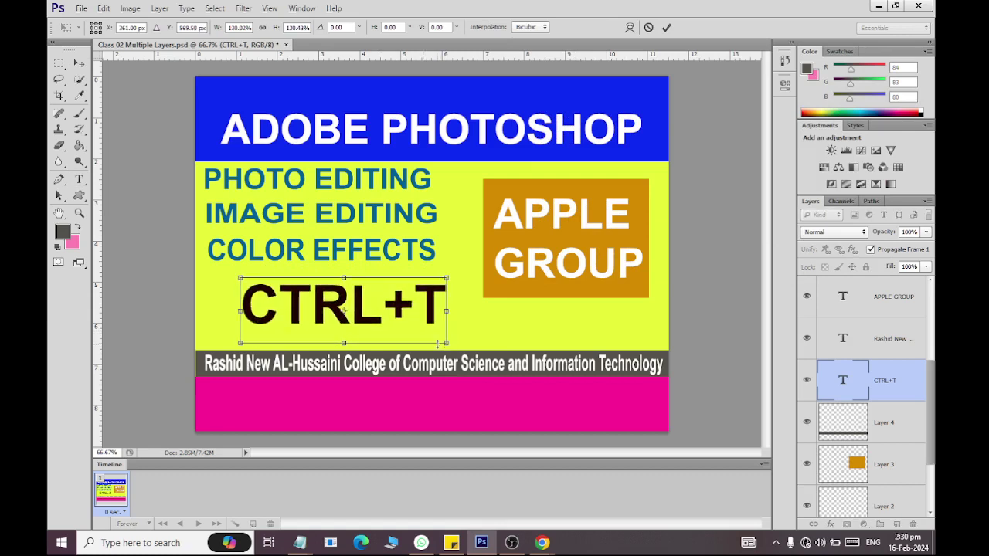
left_click(80, 63)
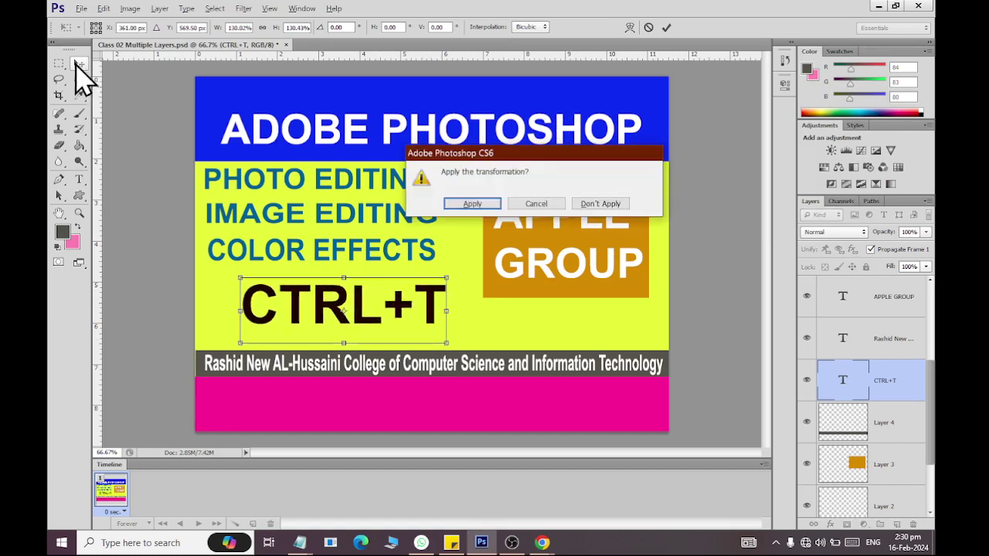
left_click(471, 202)
left_click_drag(369, 302, 354, 316)
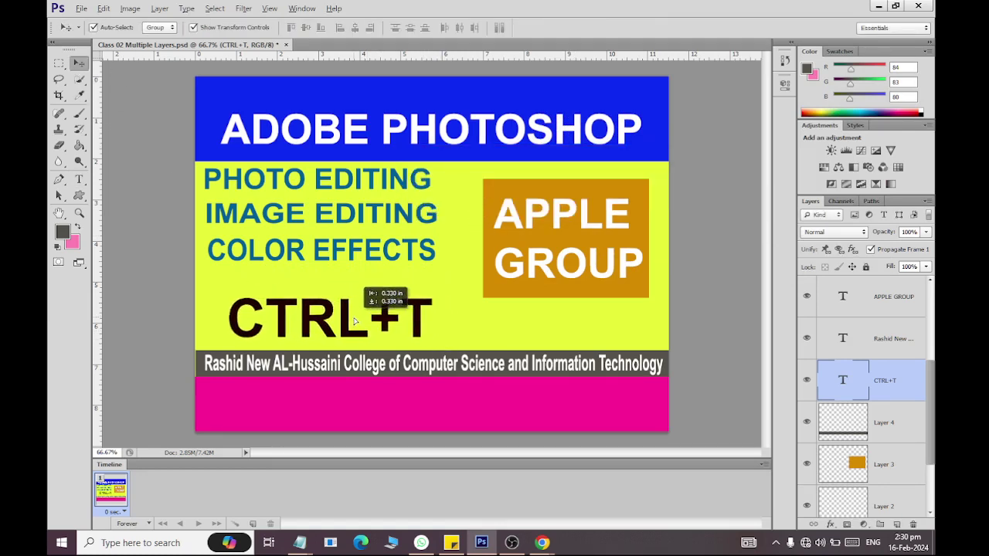
- Save the poster to Class 02 Multiple Layers.psd
left_click(81, 8)
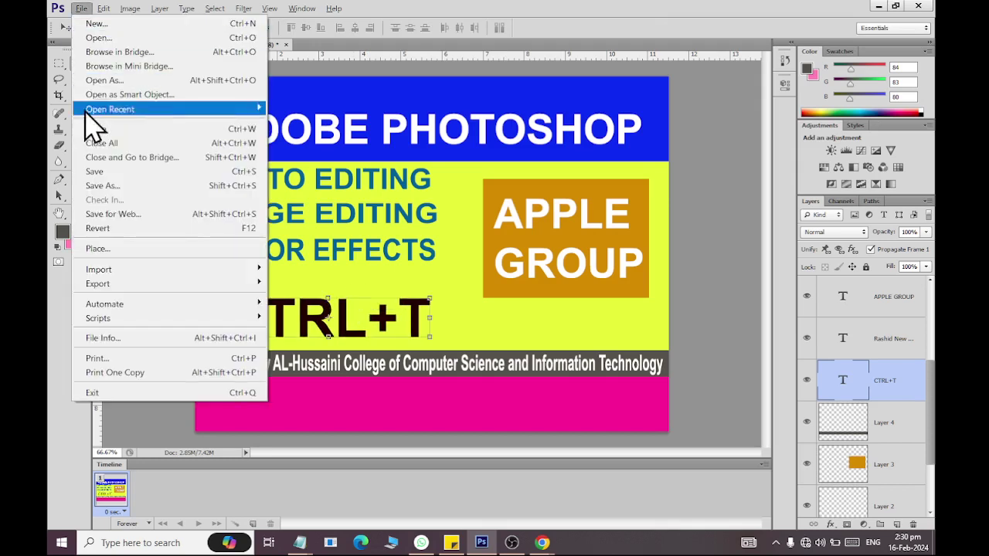
left_click(92, 172)
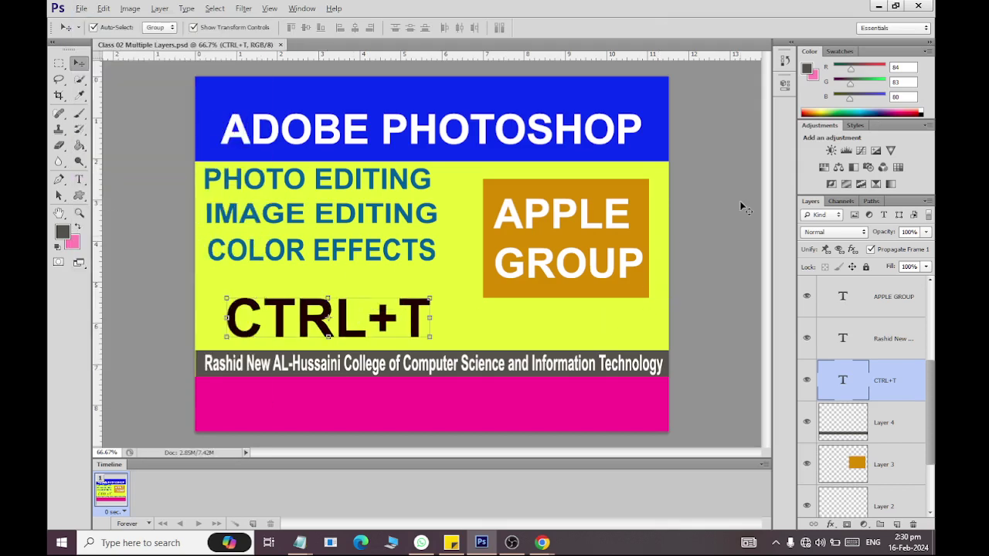